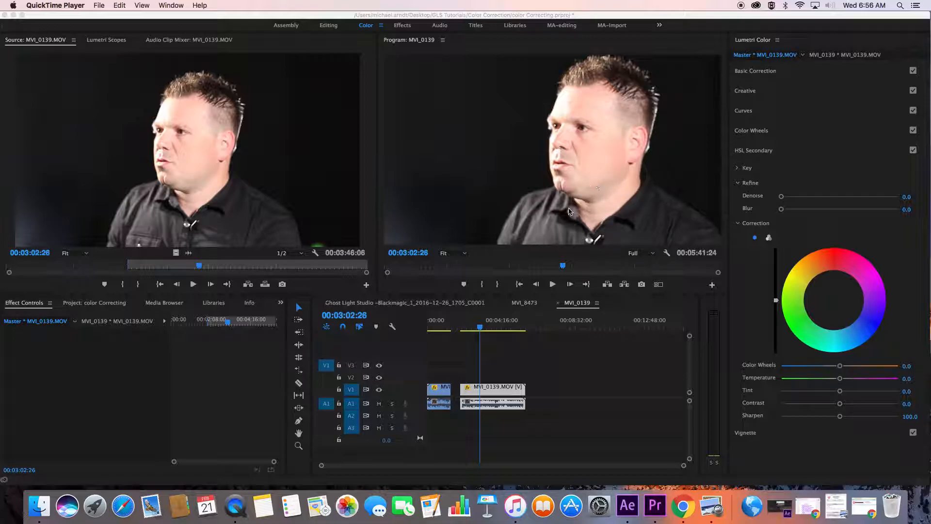
Scrub to 00:02:56:05 in the second timeline clip and expand its Motion settings for review
{"action": "left_click", "coordinate": [479, 328]}
{"action": "left_click_drag", "start_coordinate": [479, 328], "coordinate": [456, 328]}
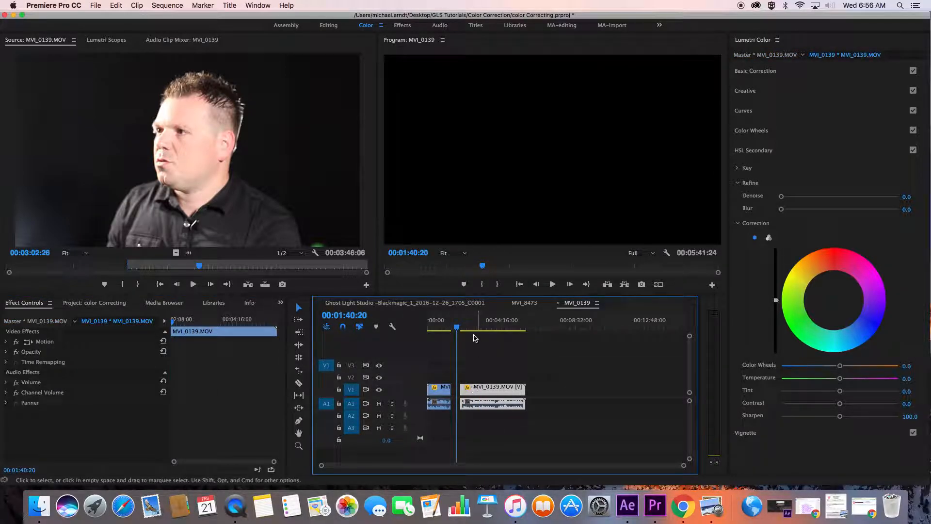
{"action": "left_click", "coordinate": [479, 327]}
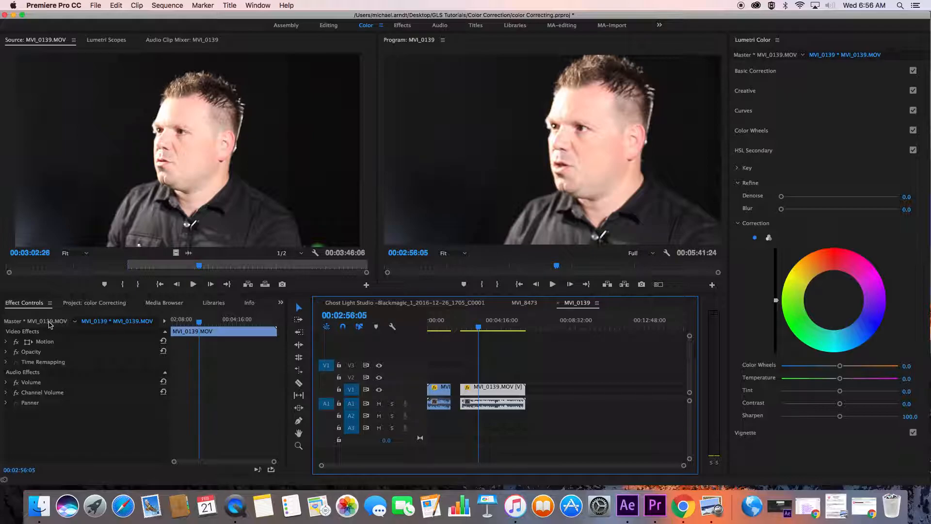
{"action": "left_click", "coordinate": [30, 379]}
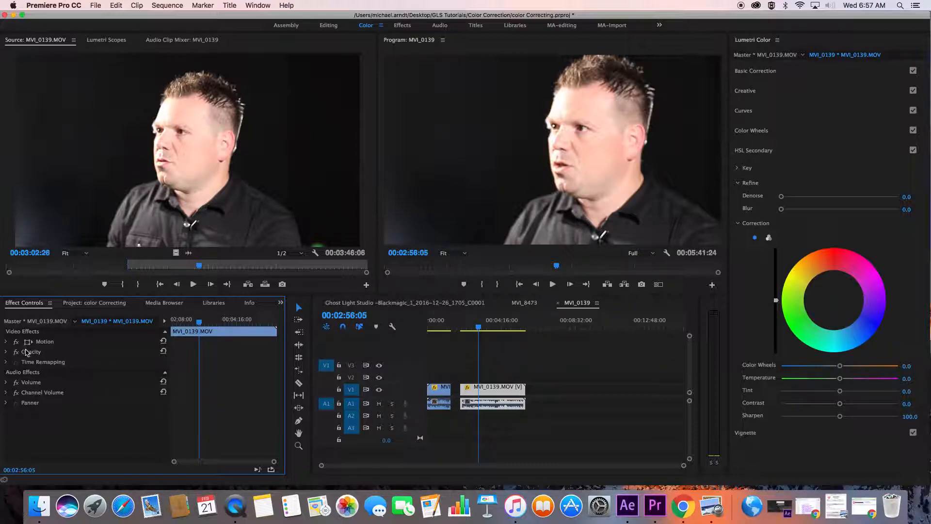
{"action": "left_click", "coordinate": [7, 342]}
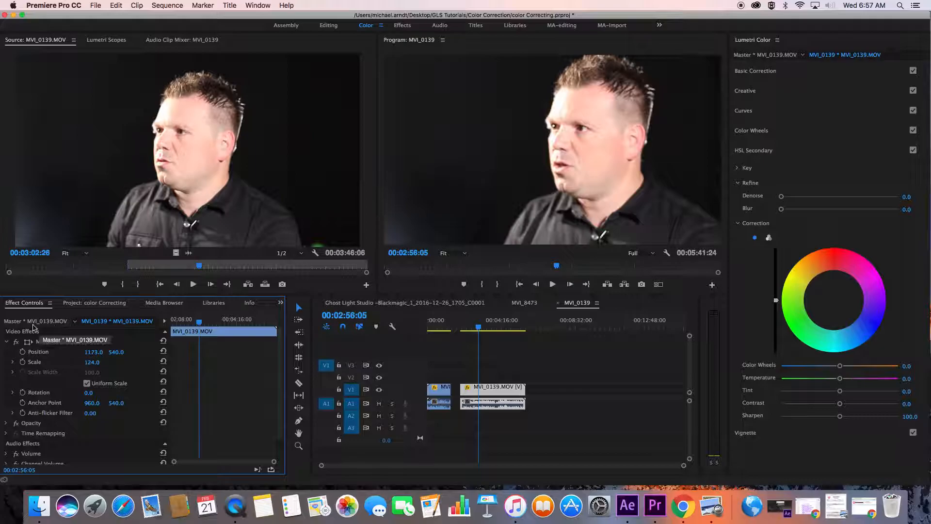
Shape an S-curve in RGB Curves on the MVI_0139.MOV master clip, darkening the shadows and brightening the highlights
{"action": "left_click", "coordinate": [14, 322]}
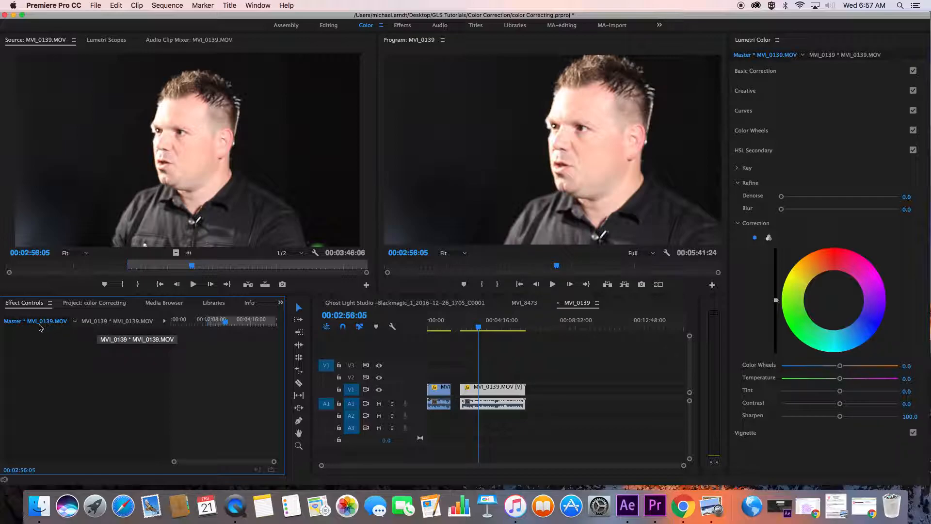
{"action": "left_click", "coordinate": [744, 111]}
{"action": "left_click_drag", "start_coordinate": [808, 264], "coordinate": [805, 274]}
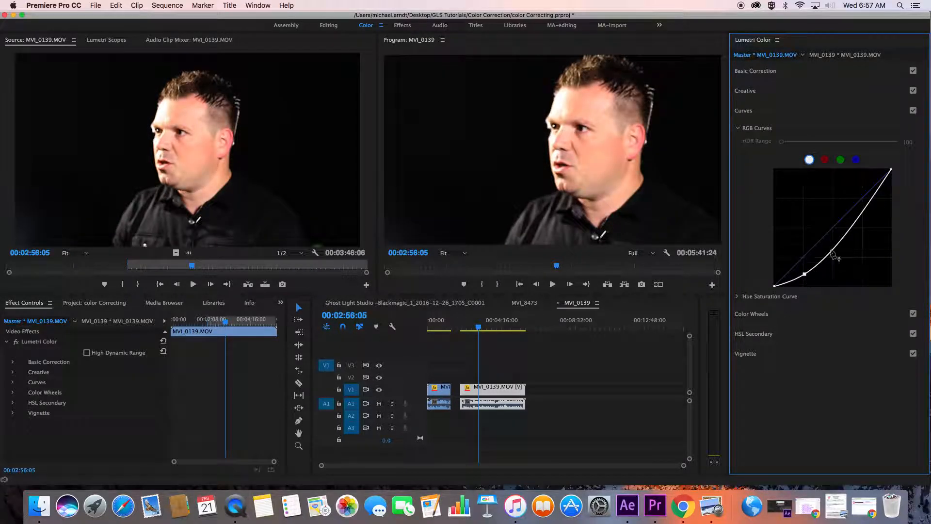
{"action": "left_click_drag", "start_coordinate": [855, 220], "coordinate": [854, 203]}
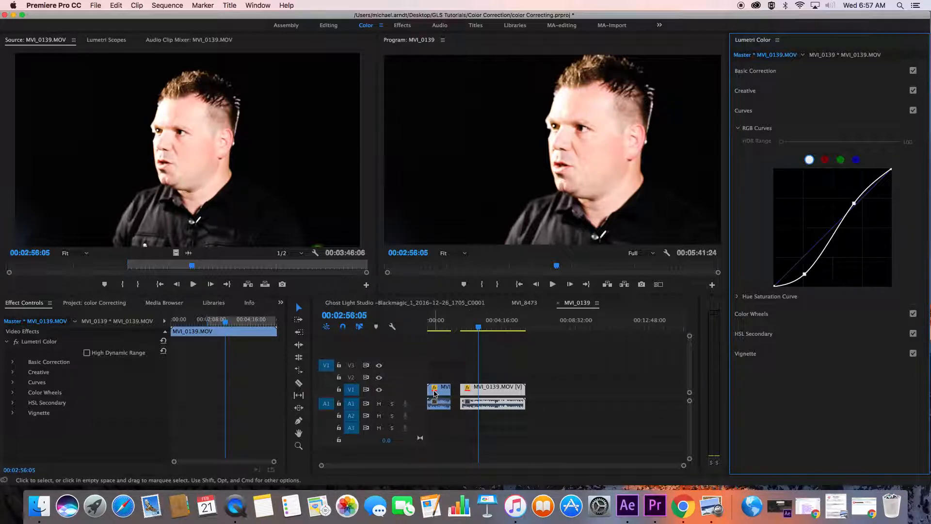
Check the master correction on the first timeline clip and delete the Lumetri Color effect from the master clip
{"action": "left_click", "coordinate": [431, 324]}
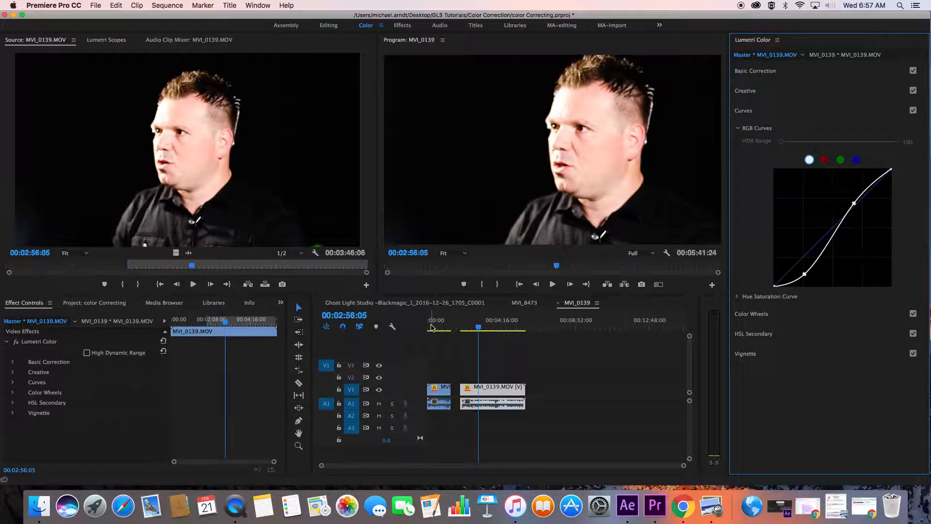
{"action": "left_click", "coordinate": [444, 387]}
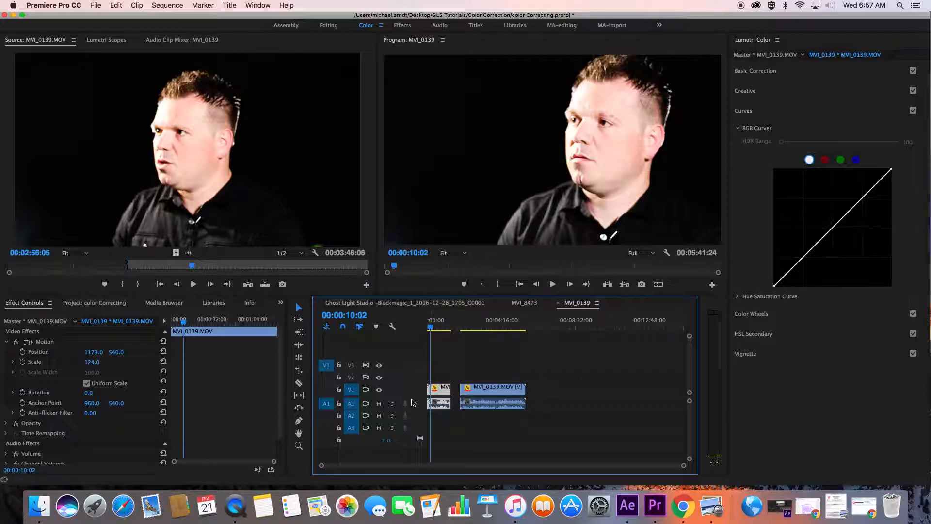
{"action": "left_click", "coordinate": [66, 323]}
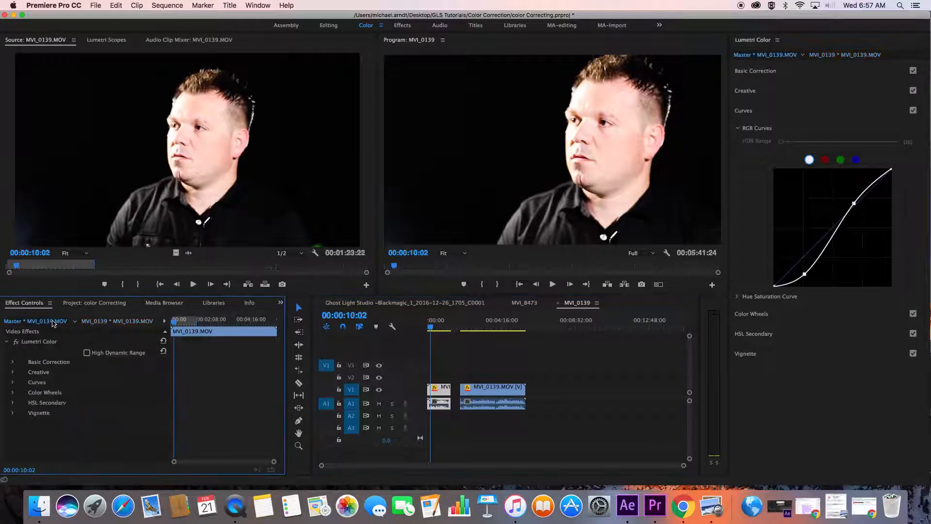
{"action": "left_click", "coordinate": [39, 343]}
{"action": "key", "text": "Delete"}
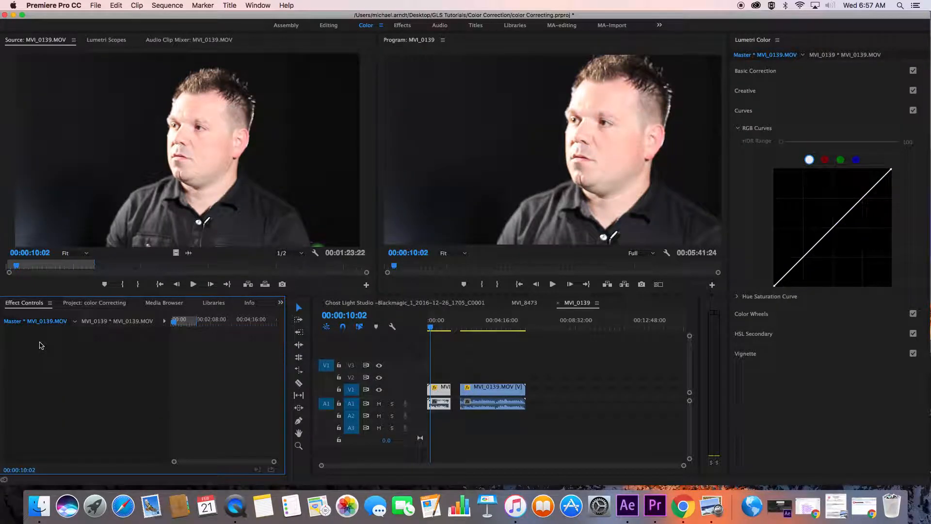
Shape an S-curve in RGB Curves on the second timeline clip only, leaving the master clip out
{"action": "left_click", "coordinate": [474, 326]}
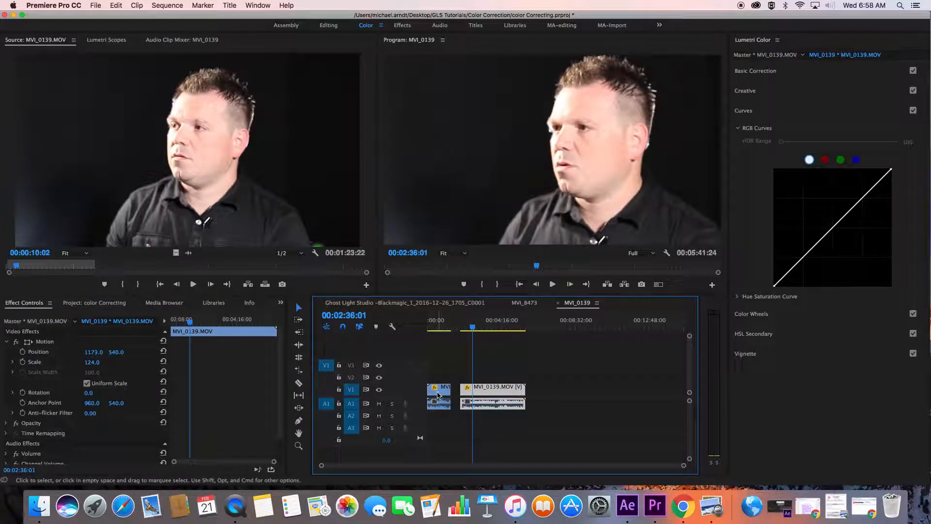
{"action": "left_click", "coordinate": [115, 331]}
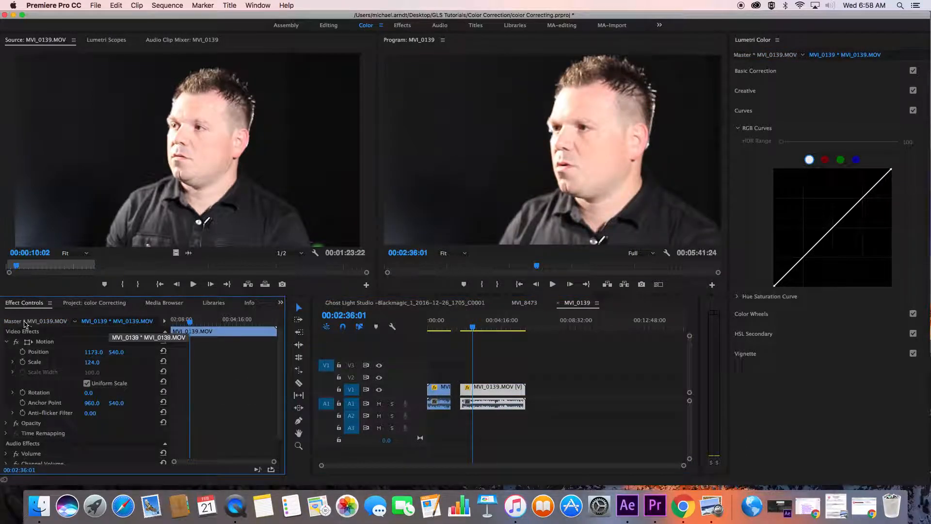
{"action": "left_click", "coordinate": [7, 342]}
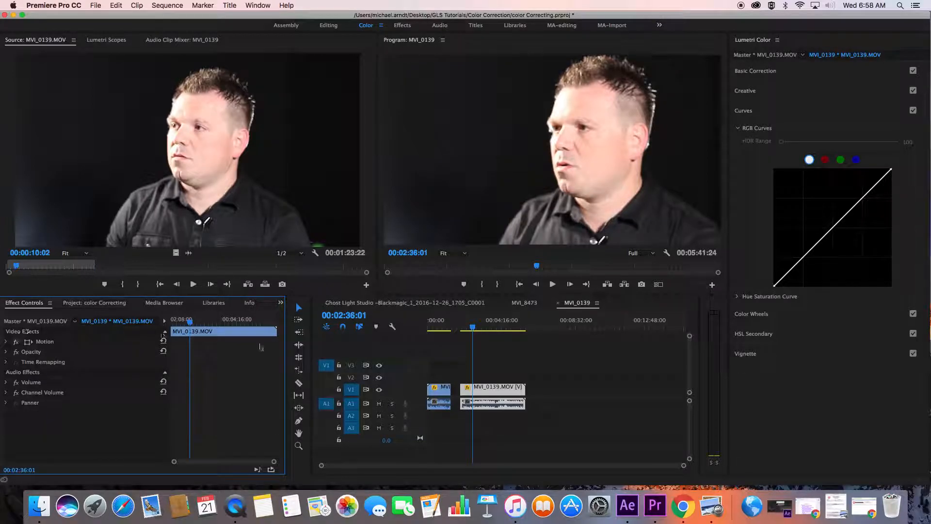
{"action": "left_click_drag", "start_coordinate": [808, 253], "coordinate": [810, 269]}
{"action": "left_click_drag", "start_coordinate": [857, 228], "coordinate": [855, 204]}
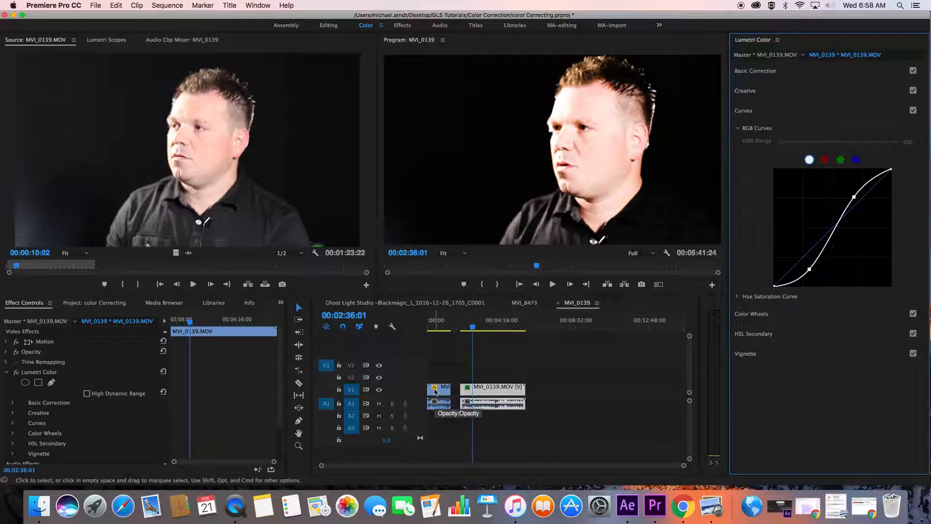
Compare the two timeline clips and delete the Lumetri Color effect from the second one
{"action": "left_click", "coordinate": [442, 326]}
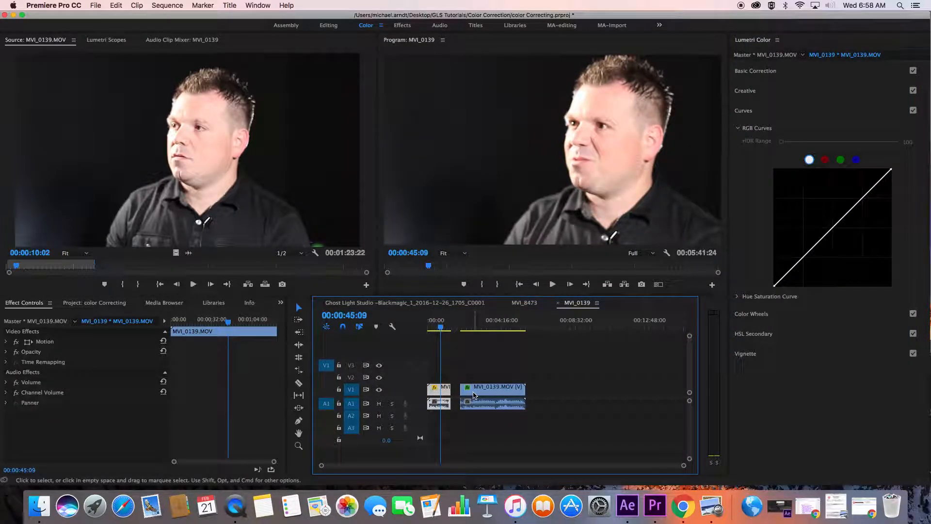
{"action": "left_click", "coordinate": [474, 327]}
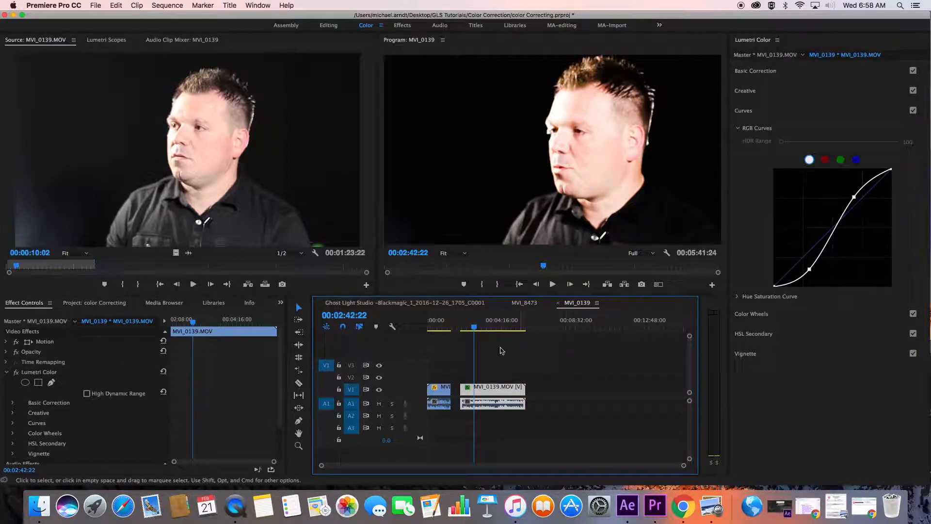
{"action": "left_click_drag", "start_coordinate": [439, 330], "coordinate": [475, 328]}
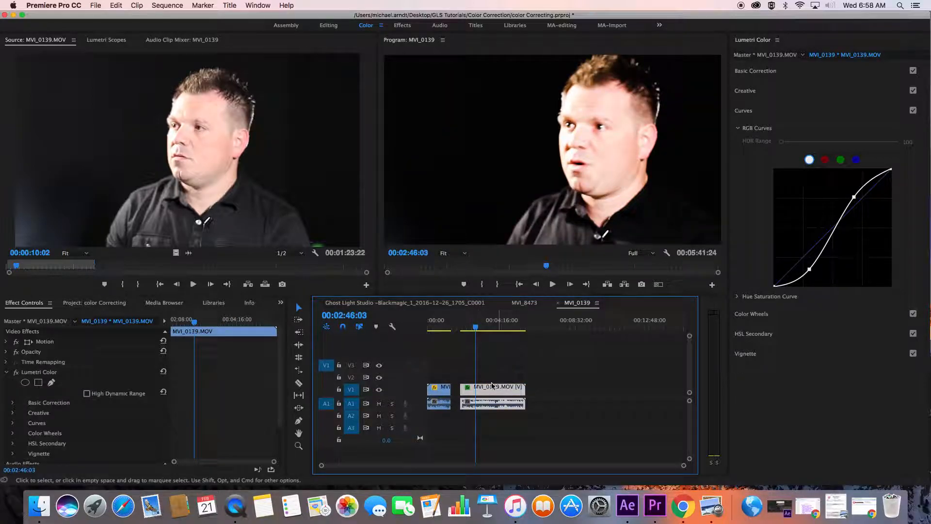
{"action": "left_click", "coordinate": [44, 375]}
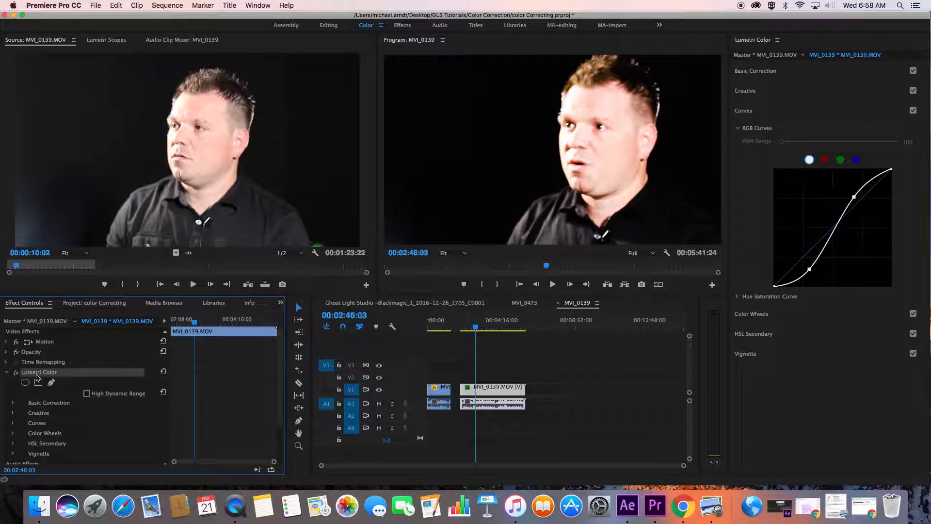
{"action": "key", "text": "Delete"}
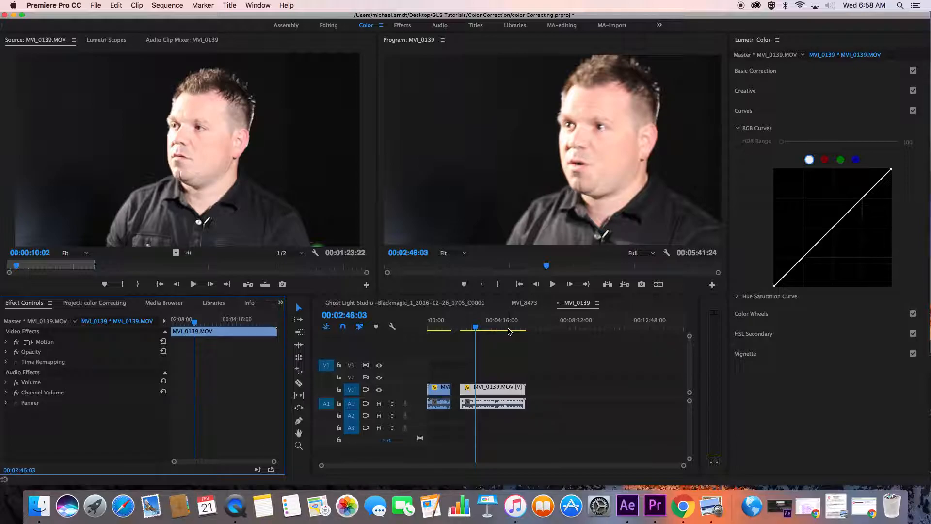
Place the playhead at 00:03:07:27 in the second clip and display the Lumetri Scopes
{"action": "left_click_drag", "start_coordinate": [464, 323], "coordinate": [481, 327]}
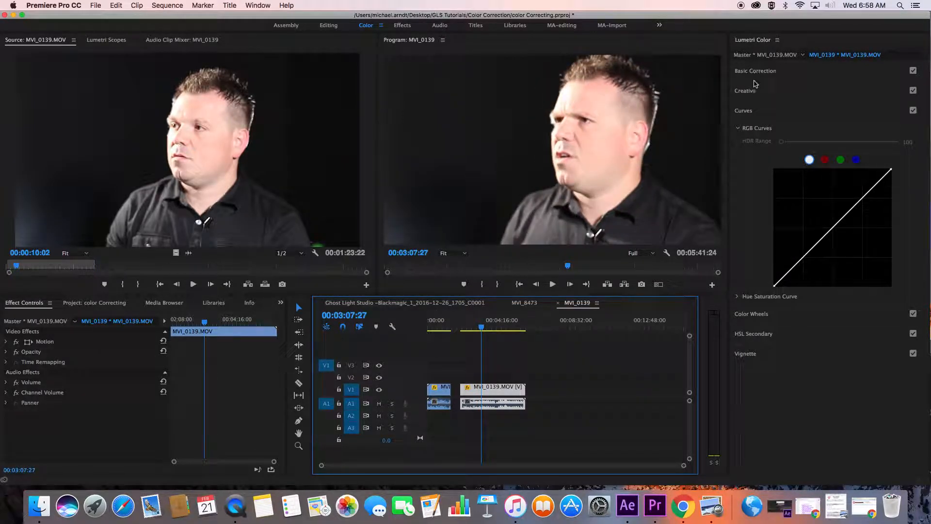
{"action": "left_click", "coordinate": [107, 40]}
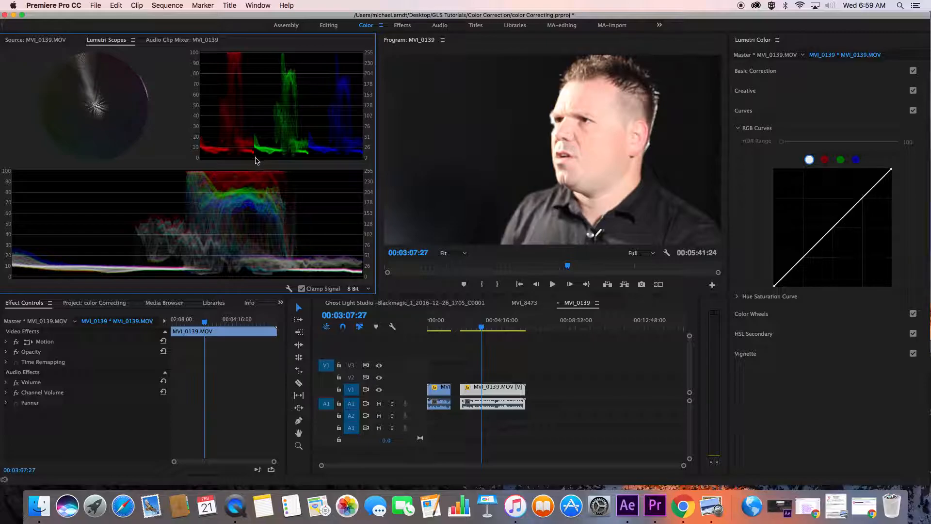
{"action": "left_click", "coordinate": [764, 317]}
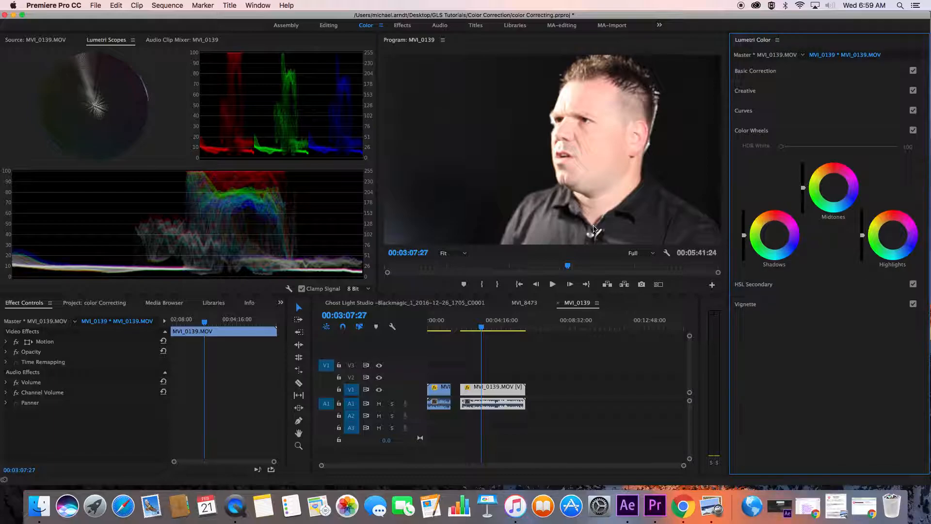
Set the second clip's white balance in Basic Correction by sampling the bright microphone clip on the shirt
{"action": "left_click", "coordinate": [746, 72]}
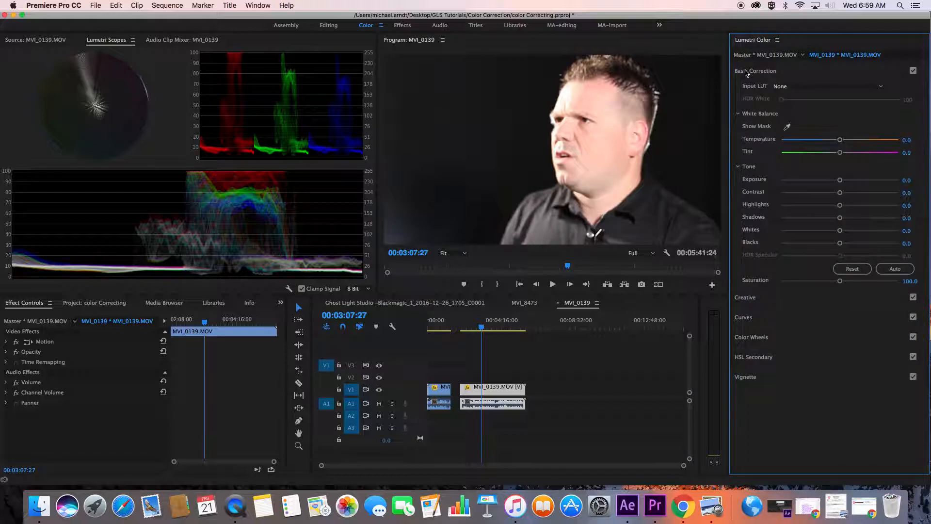
{"action": "left_click", "coordinate": [788, 127]}
{"action": "left_click", "coordinate": [789, 125]}
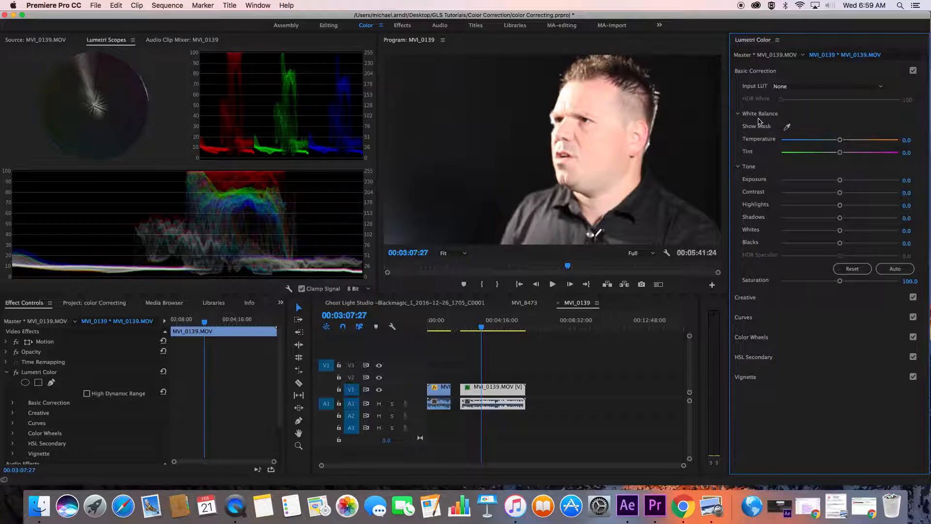
{"action": "left_click", "coordinate": [788, 127]}
{"action": "left_click", "coordinate": [595, 235]}
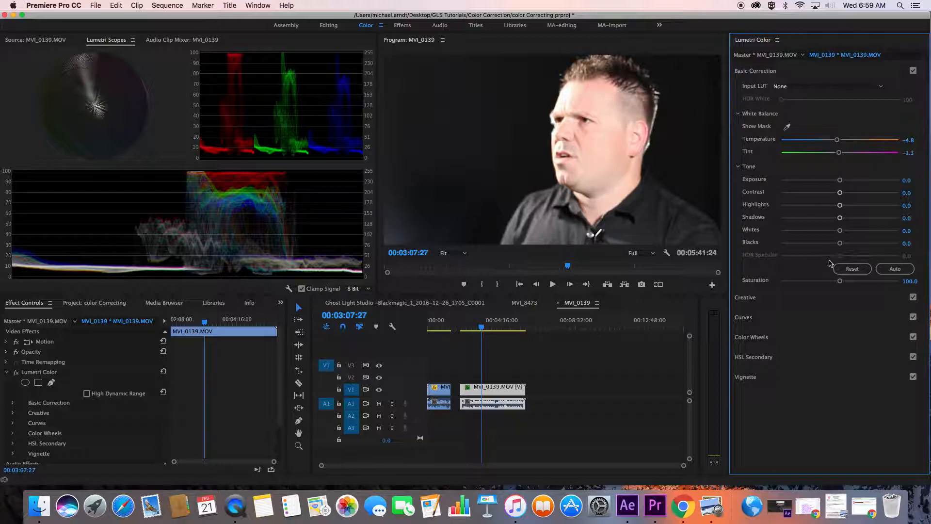
Set the clip's Exposure to -0.6 and slightly adjust the brightness of the Shadows color wheel
{"action": "left_click_drag", "start_coordinate": [840, 181], "coordinate": [833, 189]}
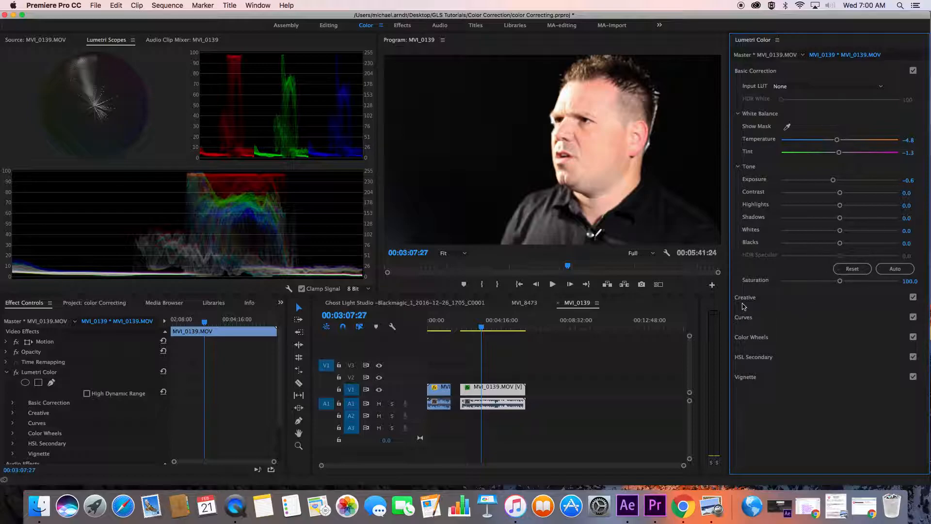
{"action": "left_click", "coordinate": [760, 340]}
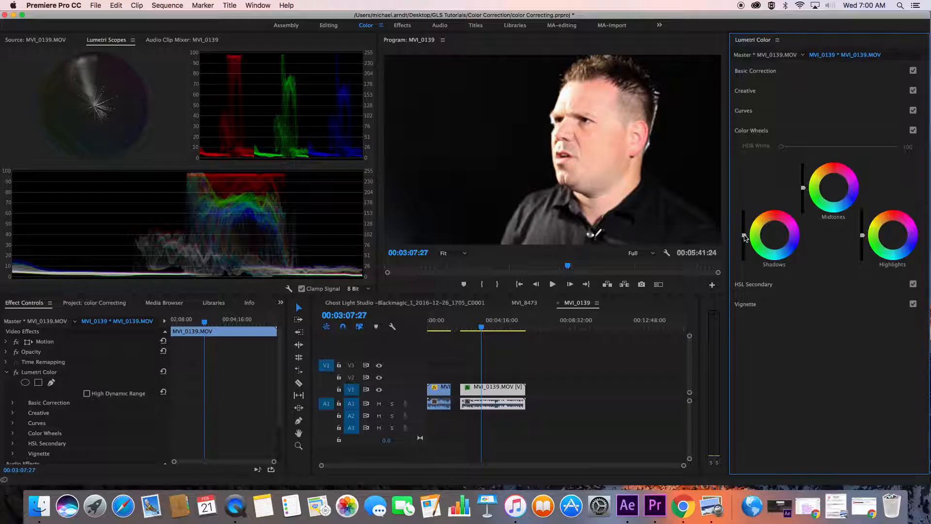
{"action": "left_click_drag", "start_coordinate": [744, 236], "coordinate": [744, 235]}
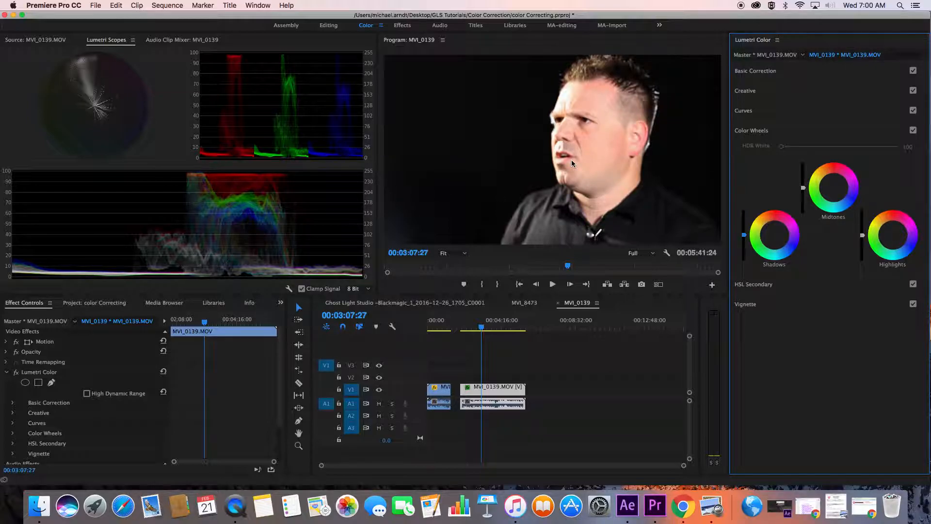
Compare the corrected second clip with the first timeline clip, ending at 00:02:46:03
{"action": "left_click", "coordinate": [544, 326]}
{"action": "left_click_drag", "start_coordinate": [544, 326], "coordinate": [481, 326]}
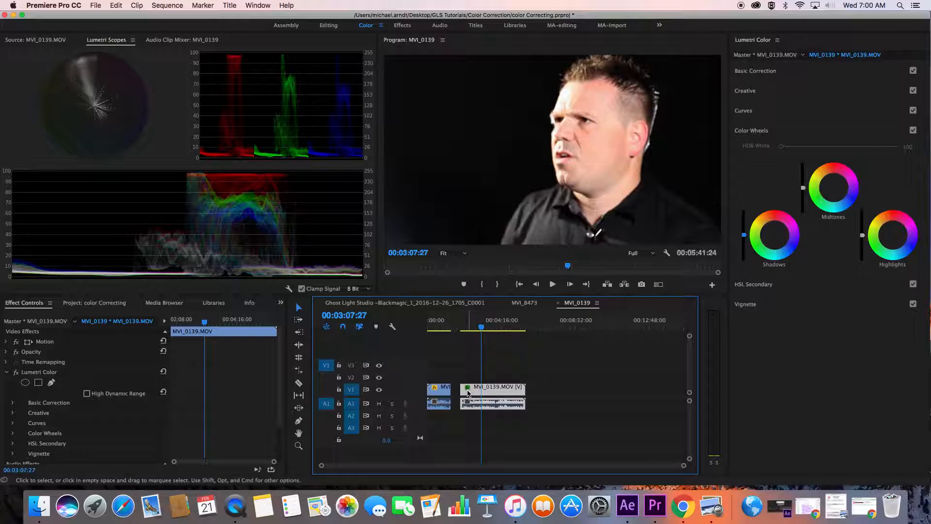
{"action": "left_click", "coordinate": [436, 323]}
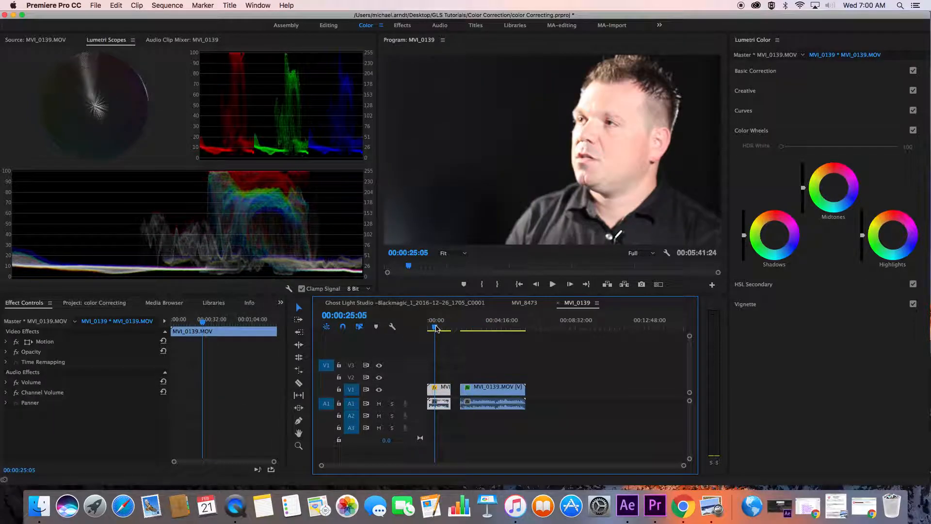
{"action": "left_click", "coordinate": [475, 326]}
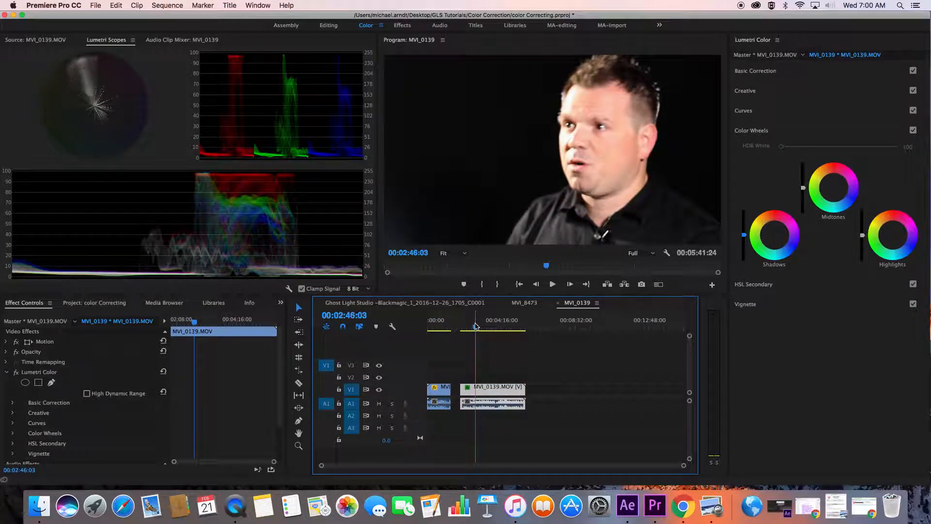
Copy the second clip's Lumetri Color effect and paste it onto the MVI_0139.MOV master clip
{"action": "left_click", "coordinate": [38, 373]}
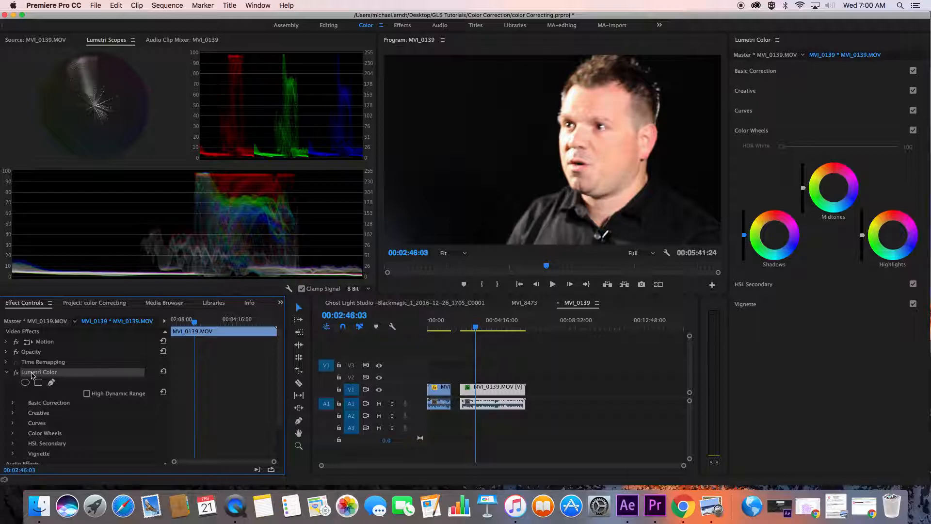
{"action": "left_click", "coordinate": [30, 321]}
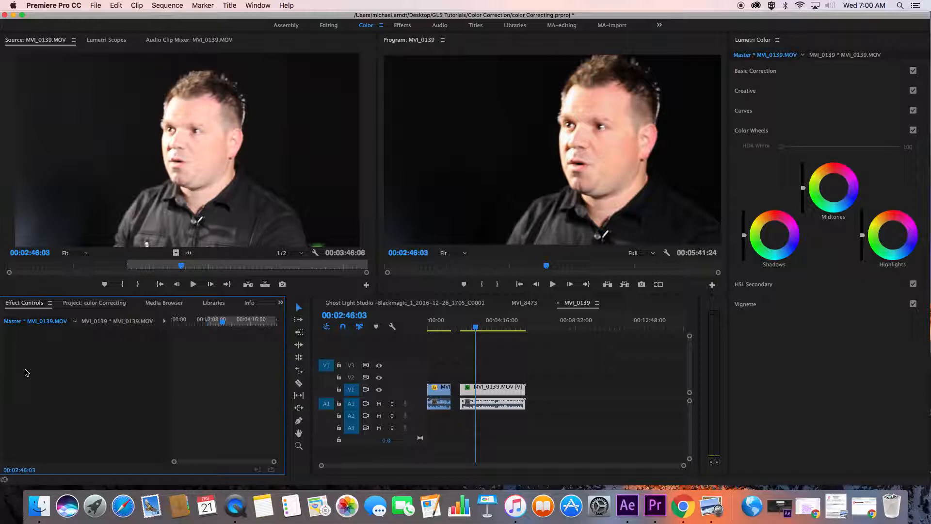
{"action": "key", "text": "super+v"}
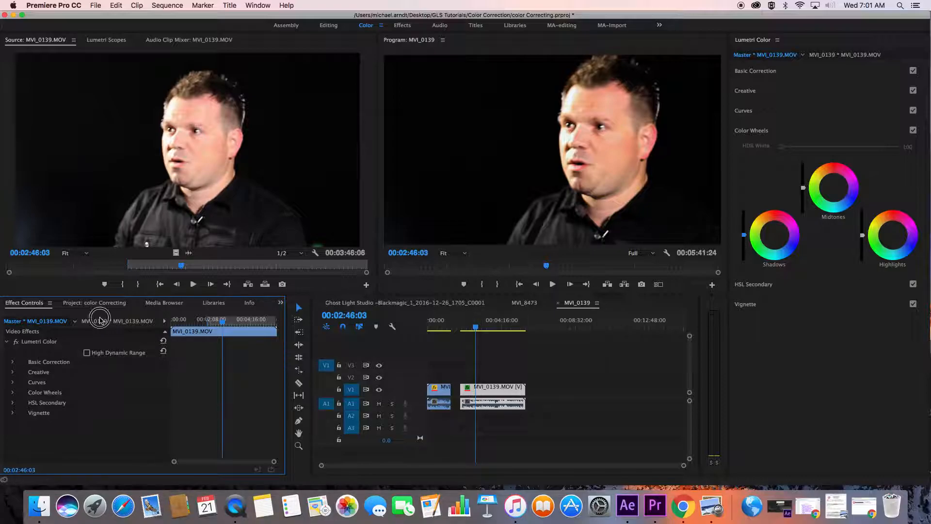
Delete the Lumetri Color effect from the timeline instance of MVI_0139.MOV, keeping the one on the master clip
{"action": "left_click", "coordinate": [117, 321]}
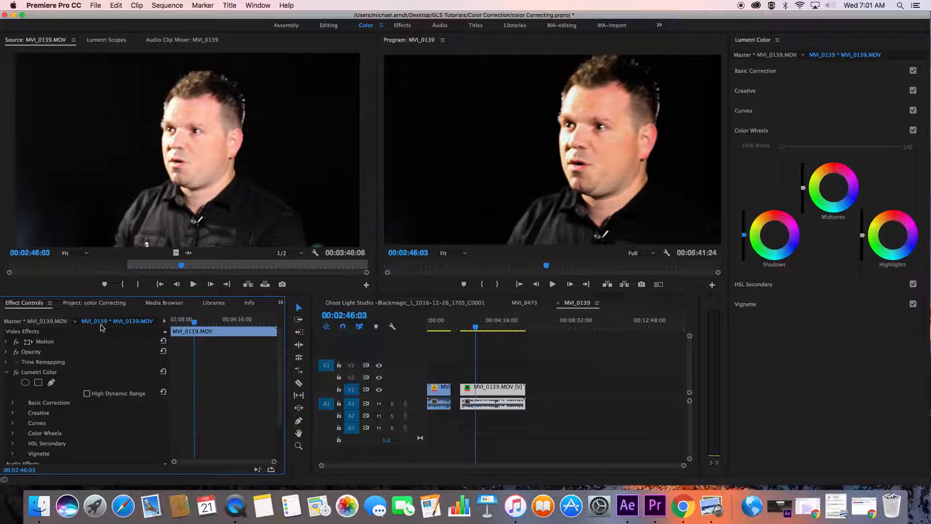
{"action": "key", "text": "super+s"}
{"action": "left_click", "coordinate": [29, 375]}
{"action": "left_click", "coordinate": [29, 375]}
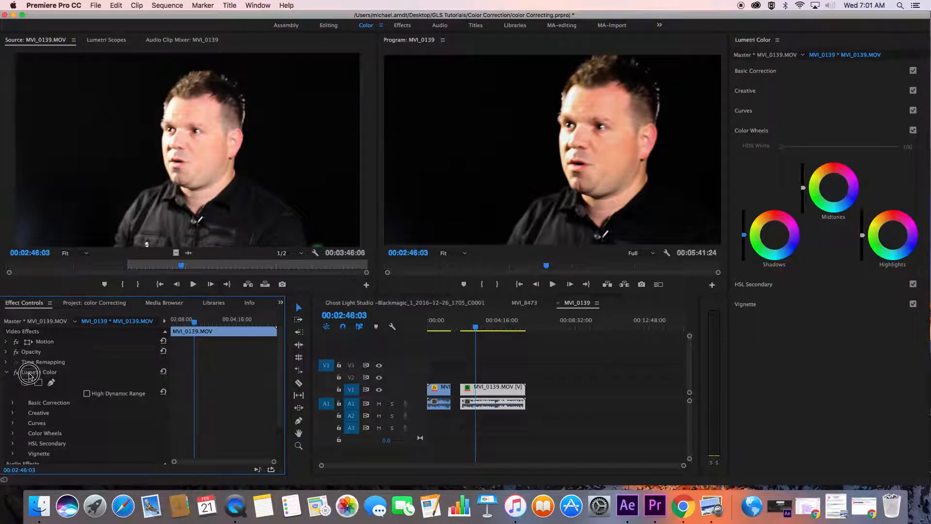
{"action": "key", "text": "Delete"}
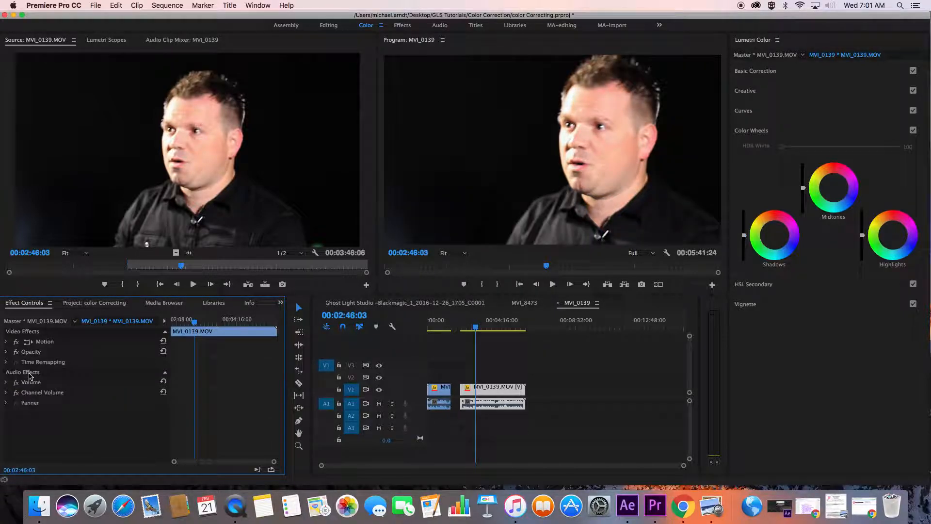
Slightly lower the Highlights and Midtones brightness on the master clip's color wheels, checking the Lumetri scopes at 00:02:56:05
{"action": "left_click", "coordinate": [38, 322]}
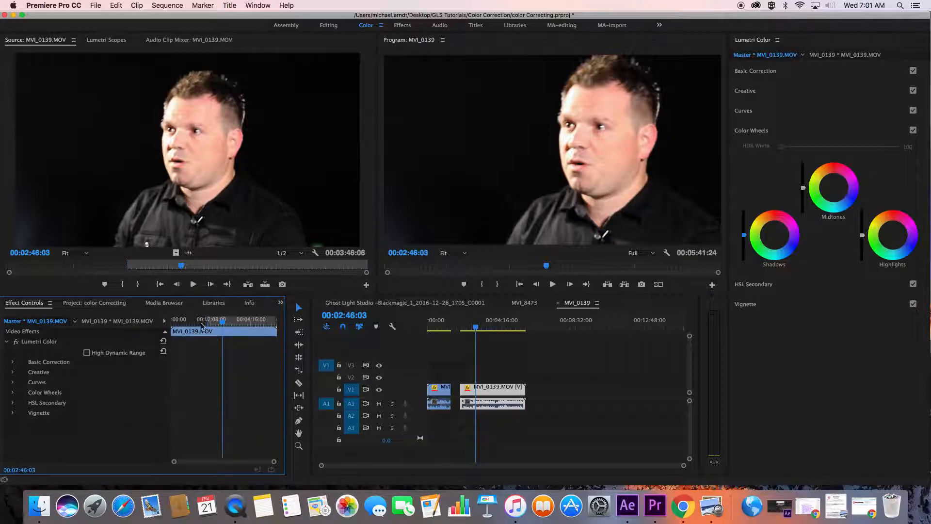
{"action": "left_click_drag", "start_coordinate": [475, 326], "coordinate": [480, 330]}
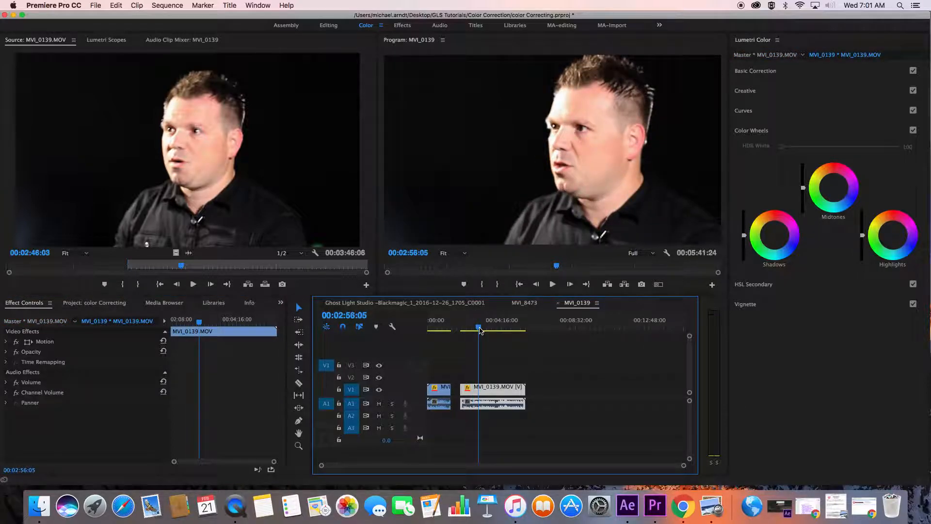
{"action": "left_click", "coordinate": [19, 323]}
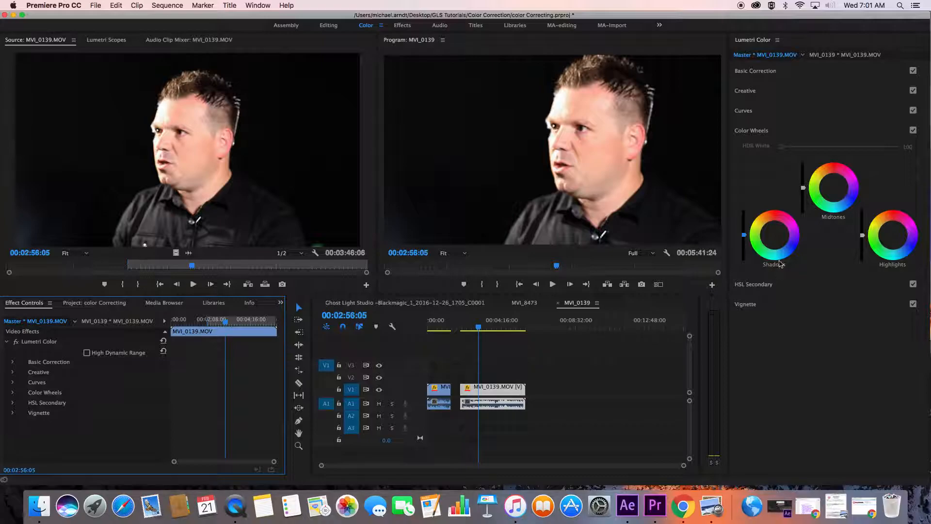
{"action": "left_click", "coordinate": [97, 41]}
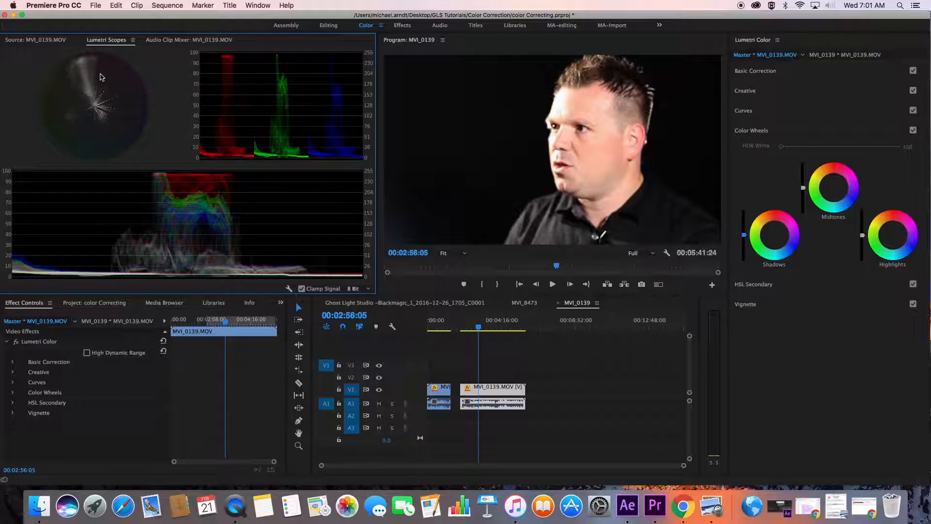
{"action": "left_click_drag", "start_coordinate": [863, 235], "coordinate": [862, 240]}
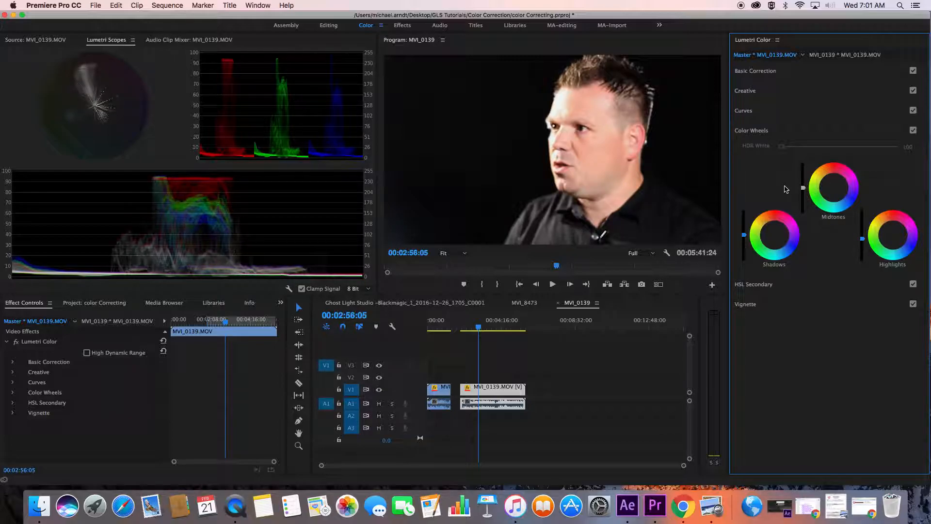
{"action": "left_click_drag", "start_coordinate": [803, 188], "coordinate": [803, 191]}
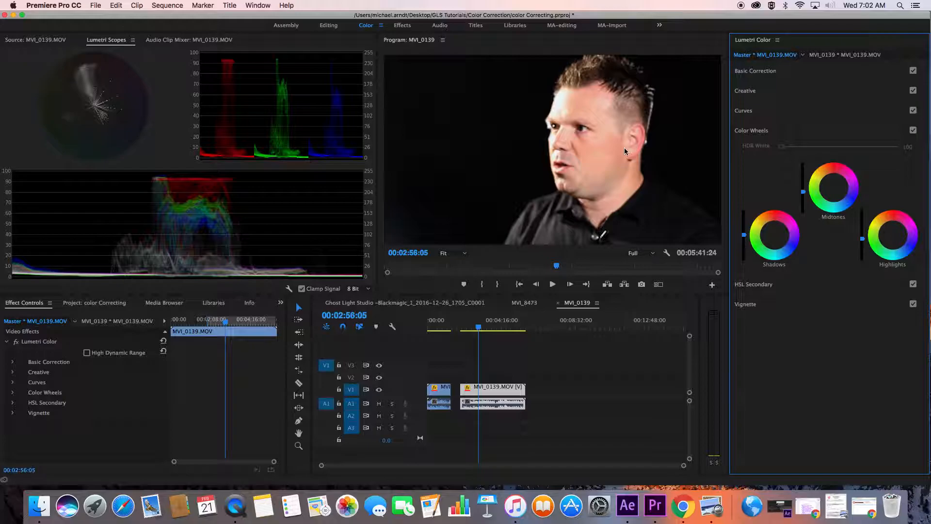
At 00:03:26:11, sample the facial skin tone as the timeline clip's HSL Secondary key, using three-way correction wheels
{"action": "left_click", "coordinate": [472, 328]}
{"action": "left_click_drag", "start_coordinate": [472, 328], "coordinate": [488, 329]}
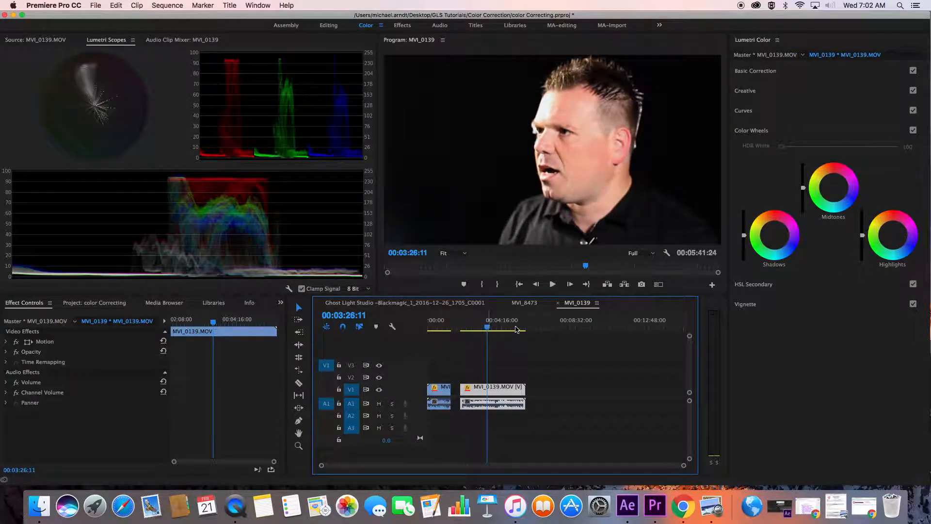
{"action": "left_click", "coordinate": [753, 288]}
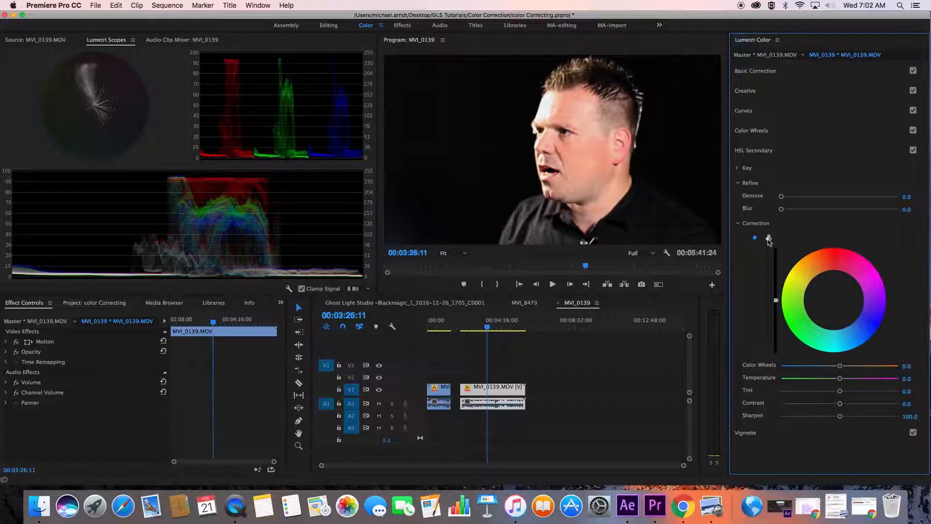
{"action": "left_click", "coordinate": [769, 238]}
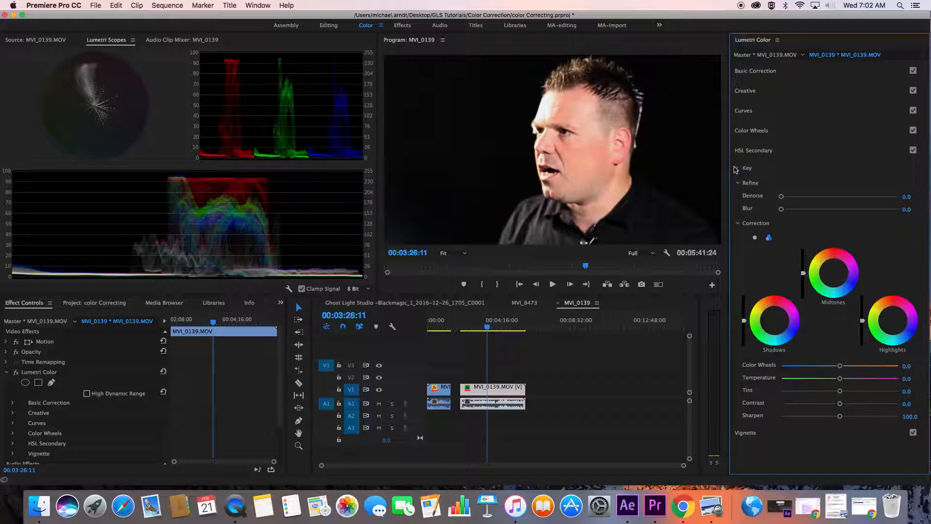
{"action": "left_click", "coordinate": [738, 168]}
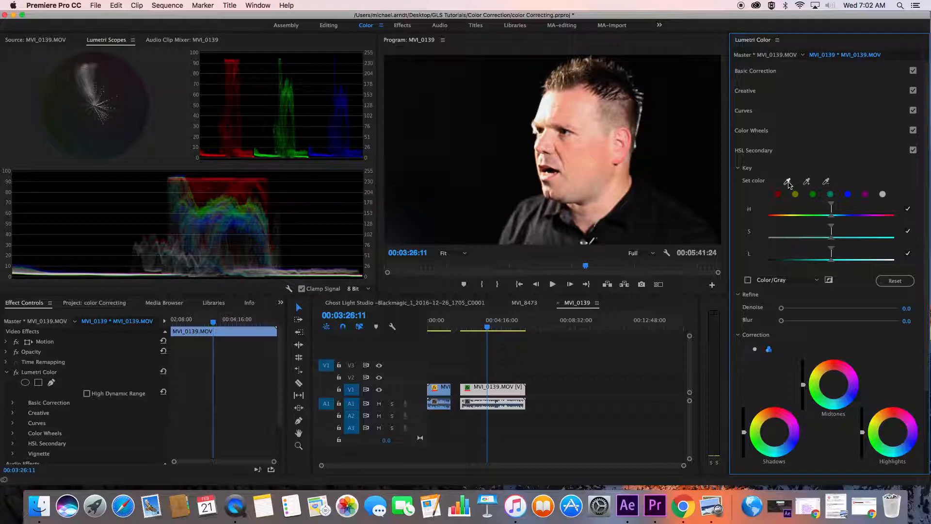
{"action": "left_click", "coordinate": [789, 182]}
{"action": "left_click", "coordinate": [579, 159]}
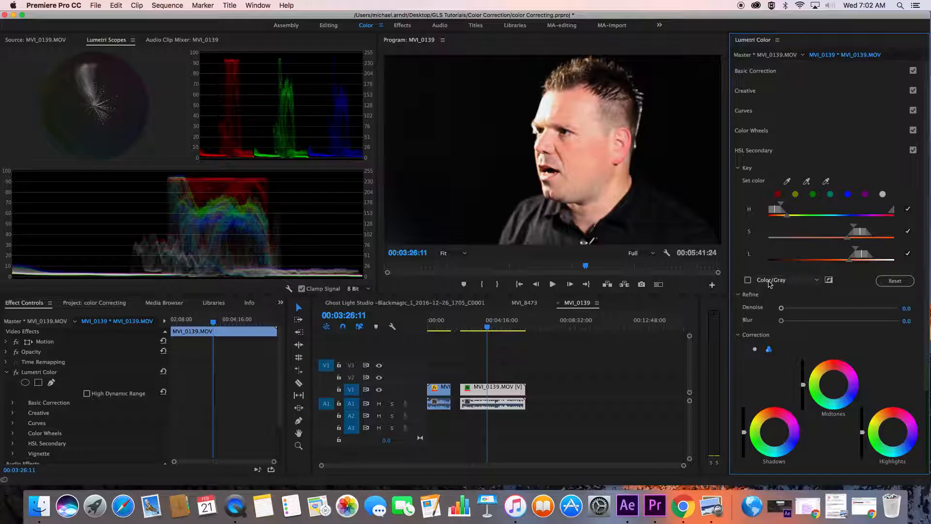
Extend the skin key across the face in the Color/Gray mask preview and narrow its H, S and L ranges
{"action": "left_click", "coordinate": [748, 280]}
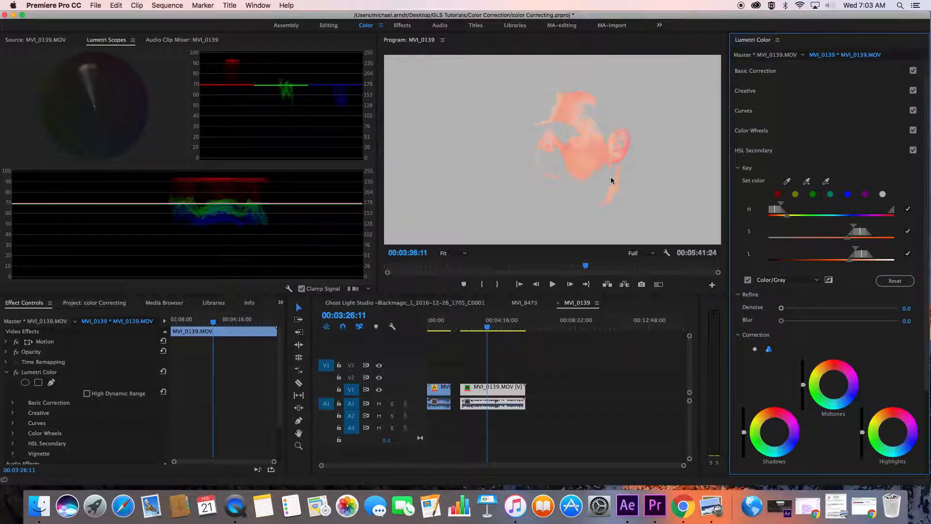
{"action": "left_click", "coordinate": [808, 182]}
{"action": "mouse_move", "coordinate": [561, 154]}
{"action": "left_mouse_down"}
{"action": "mouse_move", "coordinate": [541, 143]}
{"action": "mouse_move", "coordinate": [551, 110]}
{"action": "left_mouse_up"}
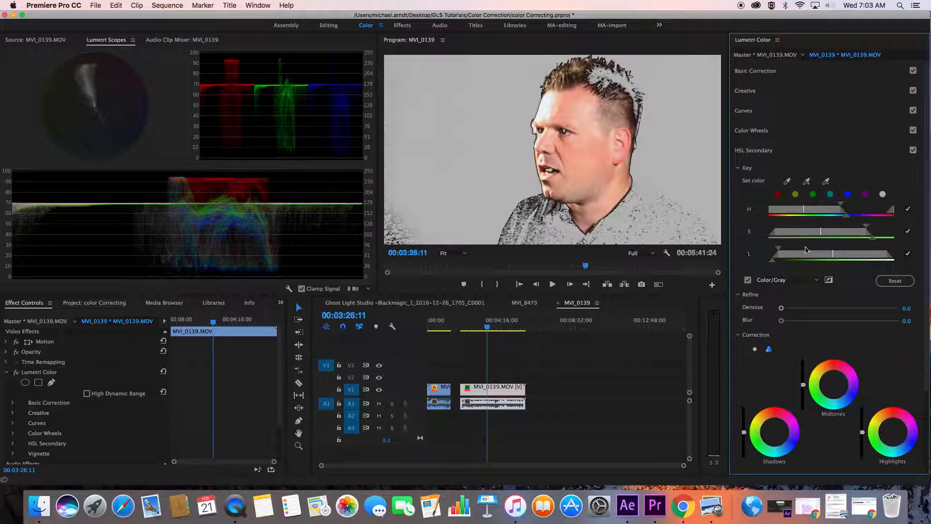
{"action": "left_click_drag", "start_coordinate": [873, 239], "coordinate": [837, 213]}
{"action": "left_click_drag", "start_coordinate": [781, 252], "coordinate": [781, 262]}
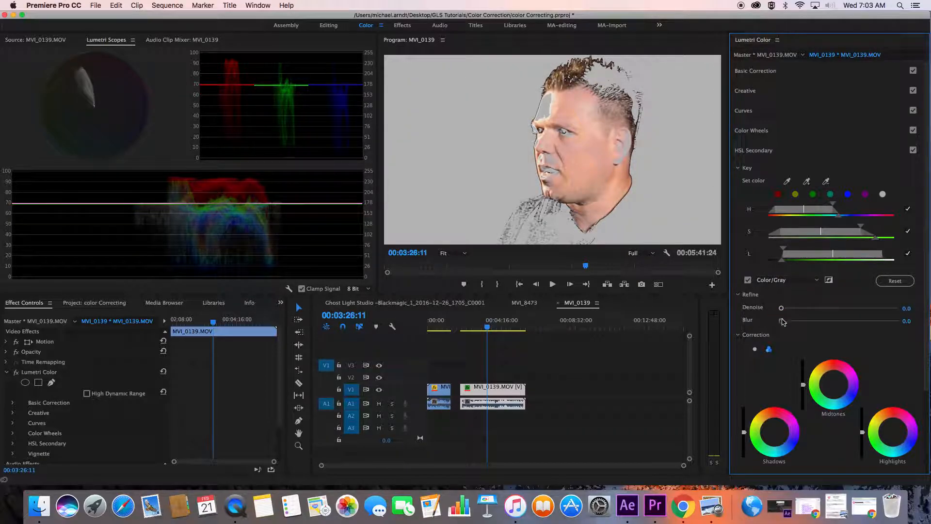
Refine the skin key with Denoise 25.3 and Blur 10.5, and readjust its H, S and L ranges
{"action": "left_click_drag", "start_coordinate": [782, 321], "coordinate": [802, 320]}
{"action": "left_click_drag", "start_coordinate": [781, 261], "coordinate": [775, 262]}
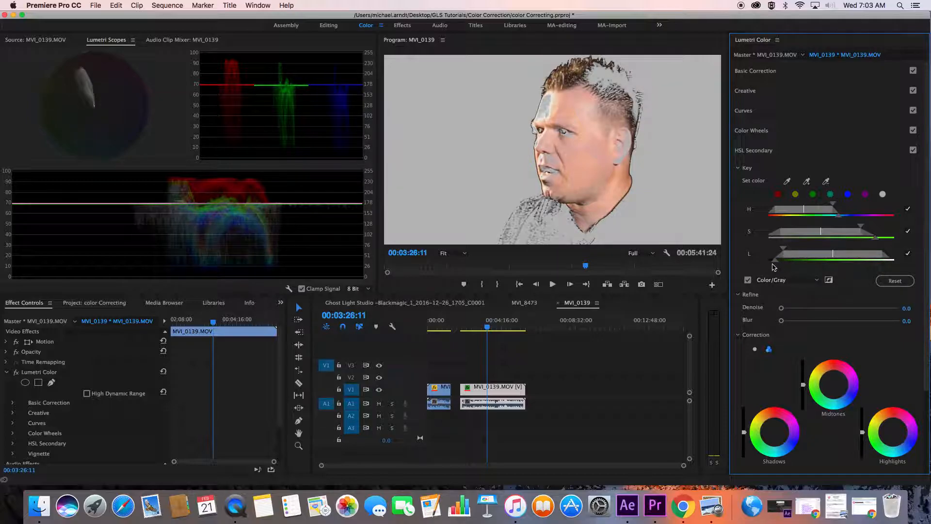
{"action": "left_click_drag", "start_coordinate": [781, 321], "coordinate": [811, 308]}
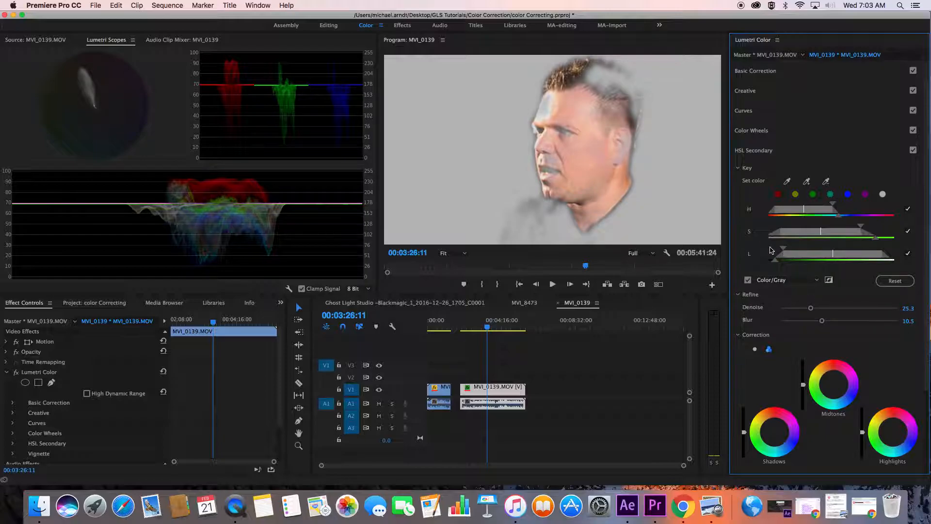
{"action": "left_click_drag", "start_coordinate": [861, 226], "coordinate": [835, 205]}
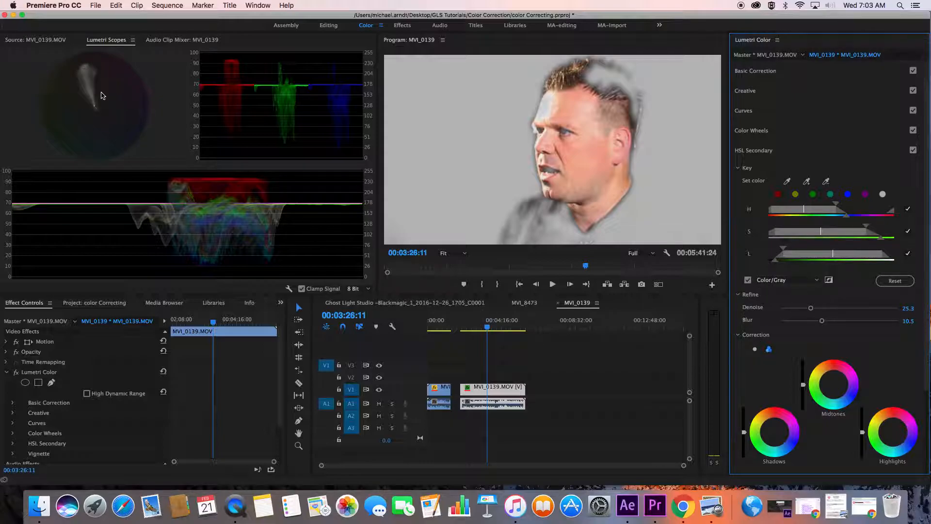
{"action": "left_click", "coordinate": [749, 281]}
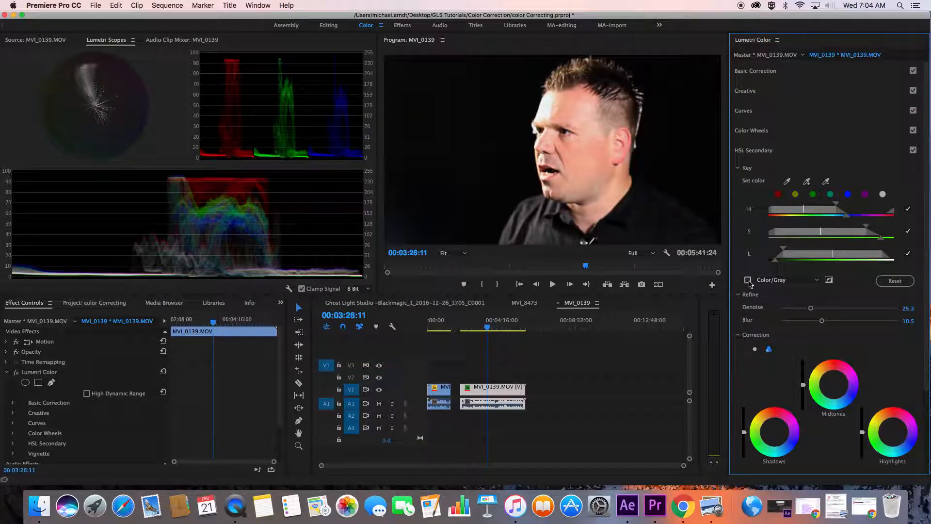
{"action": "left_click", "coordinate": [748, 280]}
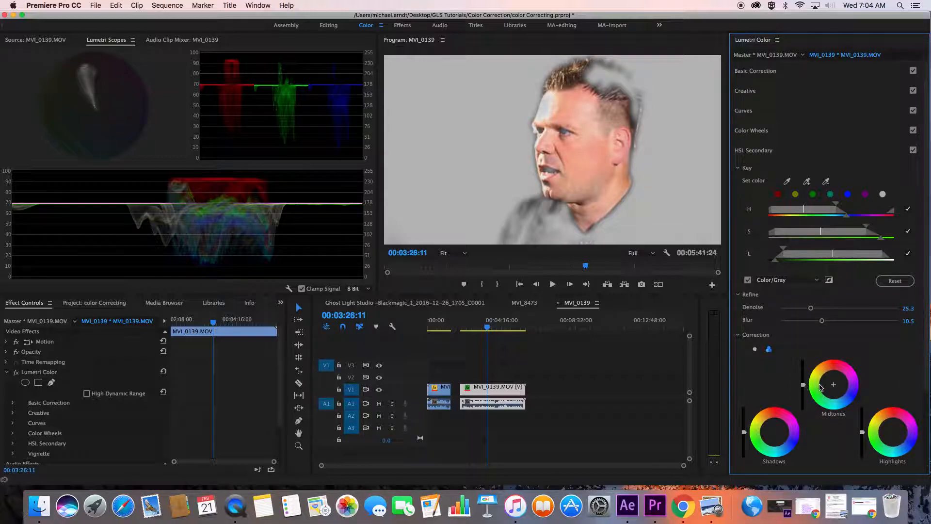
Shift the HSL Secondary Midtones, Shadows and Highlights wheels slightly away from red, lower the Highlights brightness a little, and set Contrast to 6.2
{"action": "left_click_drag", "start_coordinate": [834, 385], "coordinate": [834, 384]}
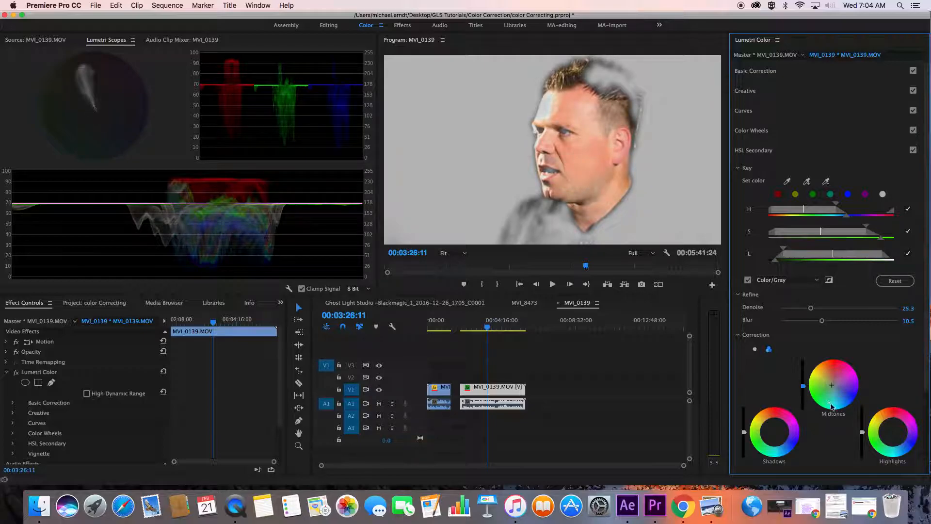
{"action": "left_click_drag", "start_coordinate": [862, 432], "coordinate": [862, 434]}
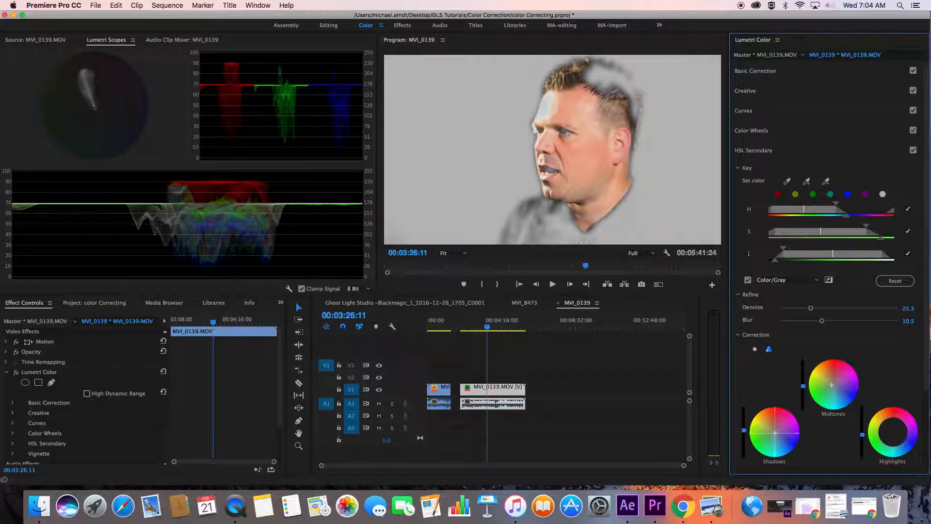
{"action": "left_click_drag", "start_coordinate": [774, 432], "coordinate": [776, 437]}
{"action": "left_click_drag", "start_coordinate": [832, 385], "coordinate": [831, 385]}
{"action": "left_click_drag", "start_coordinate": [893, 431], "coordinate": [895, 435]}
{"action": "left_click_drag", "start_coordinate": [831, 386], "coordinate": [828, 388]}
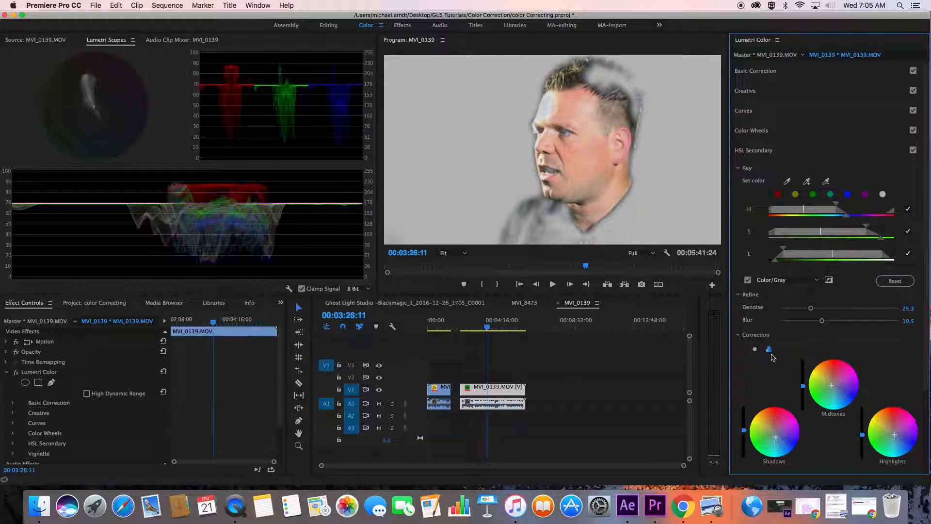
{"action": "scroll", "coordinate": [902, 340], "scroll_direction": "down", "scroll_amount": 5}
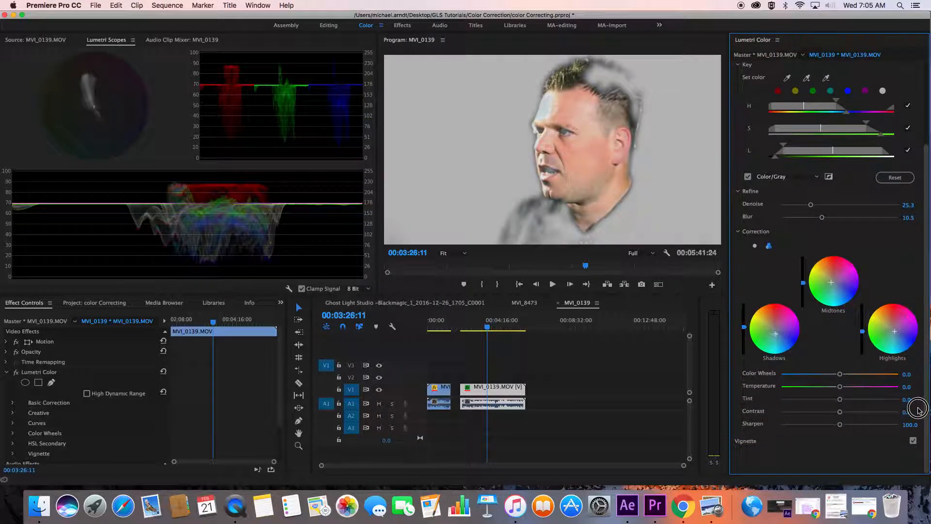
{"action": "left_click_drag", "start_coordinate": [840, 411], "coordinate": [844, 412]}
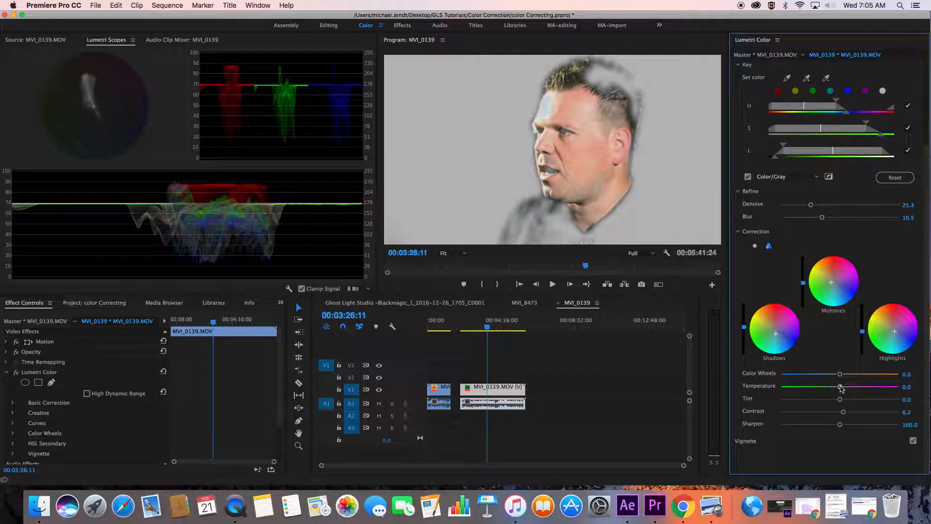
Compare the skin correction with and without the mask preview and with the clip's Lumetri Color effect switched off and on
{"action": "left_click", "coordinate": [747, 177]}
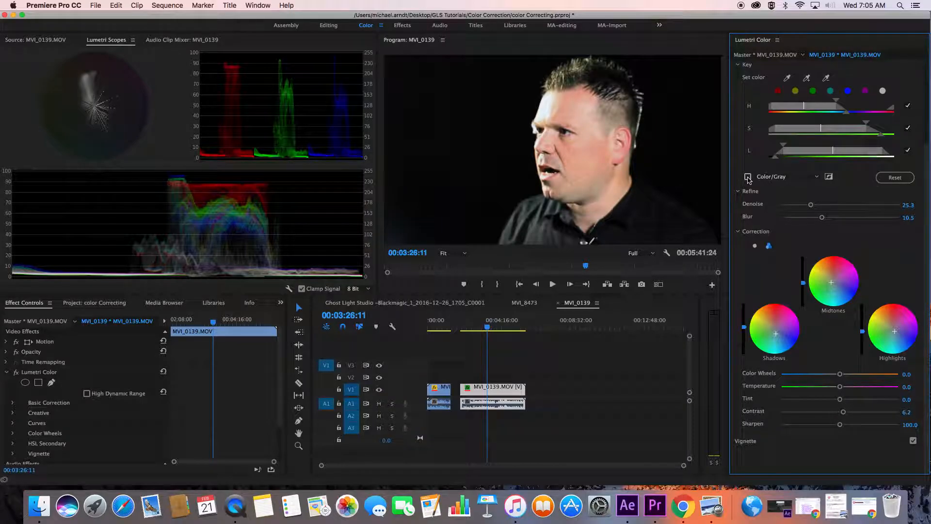
{"action": "left_click", "coordinate": [747, 177]}
{"action": "left_click", "coordinate": [748, 177]}
{"action": "scroll", "coordinate": [929, 114], "scroll_direction": "up", "scroll_amount": 4}
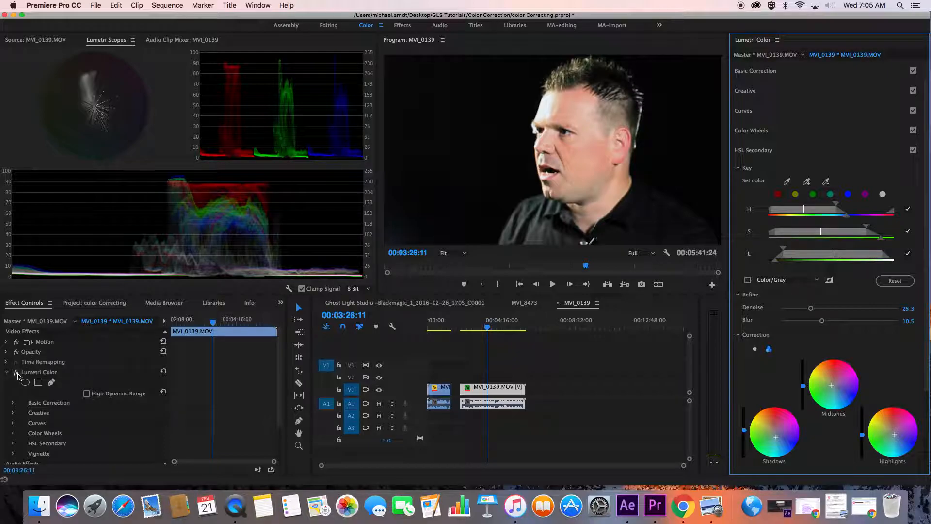
{"action": "left_click", "coordinate": [17, 374]}
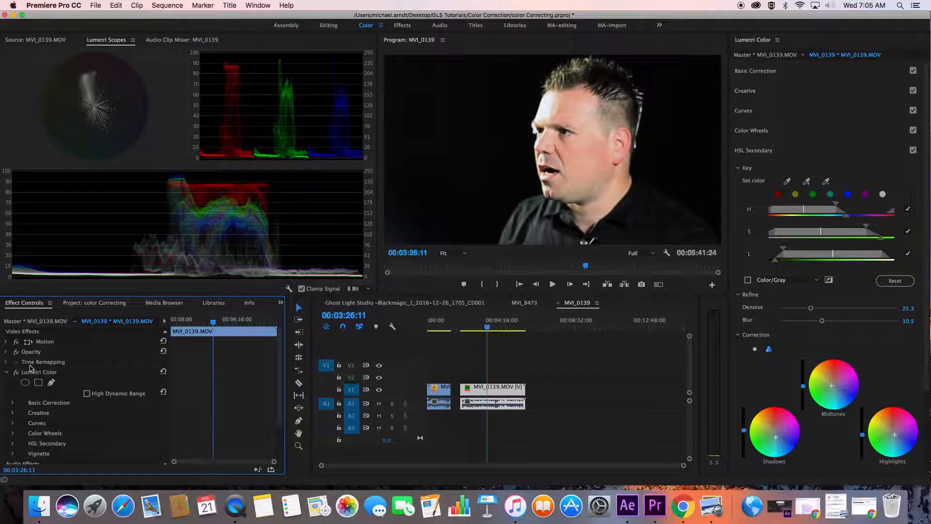
{"action": "left_click", "coordinate": [33, 372]}
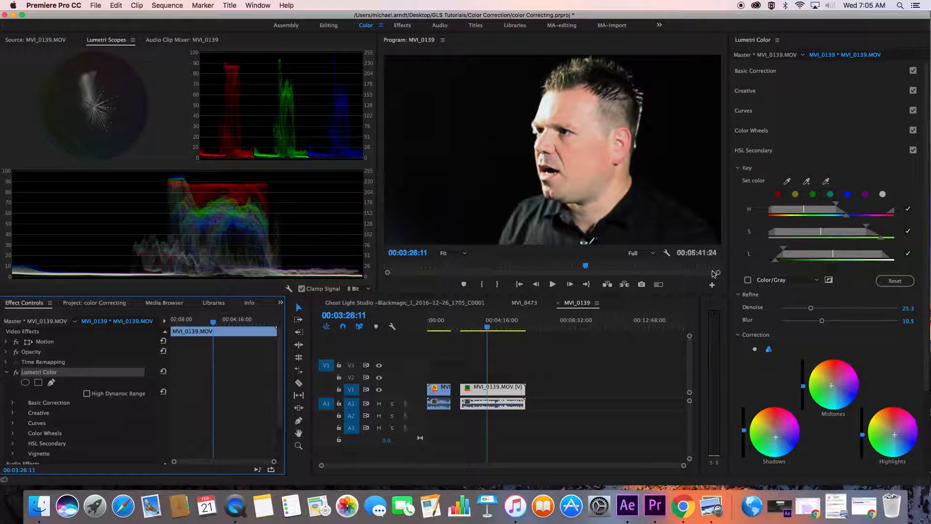
Fine-tune the HSL Secondary Highlights wheel back toward neutral, set the Color Wheels slider to 2.1, and hide the mask preview
{"action": "left_click", "coordinate": [926, 189]}
{"action": "left_click_drag", "start_coordinate": [925, 189], "coordinate": [918, 324]}
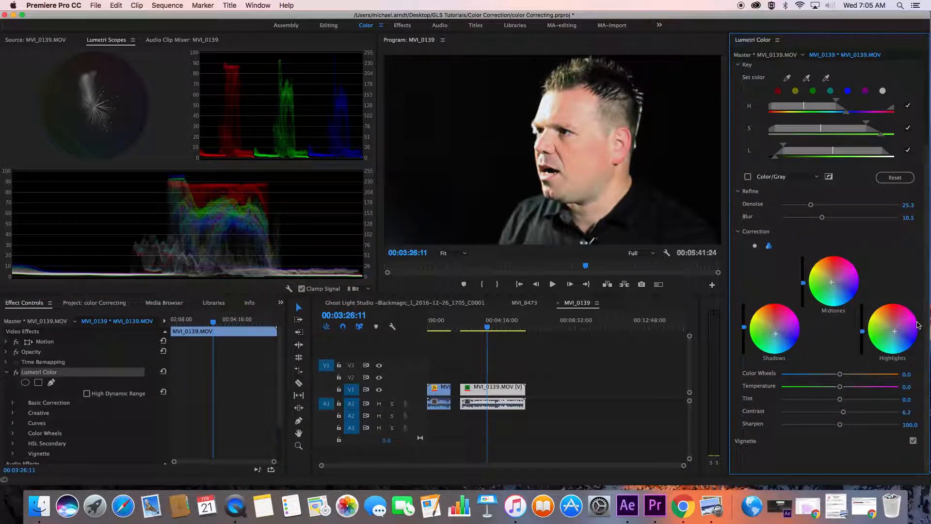
{"action": "left_click", "coordinate": [748, 176]}
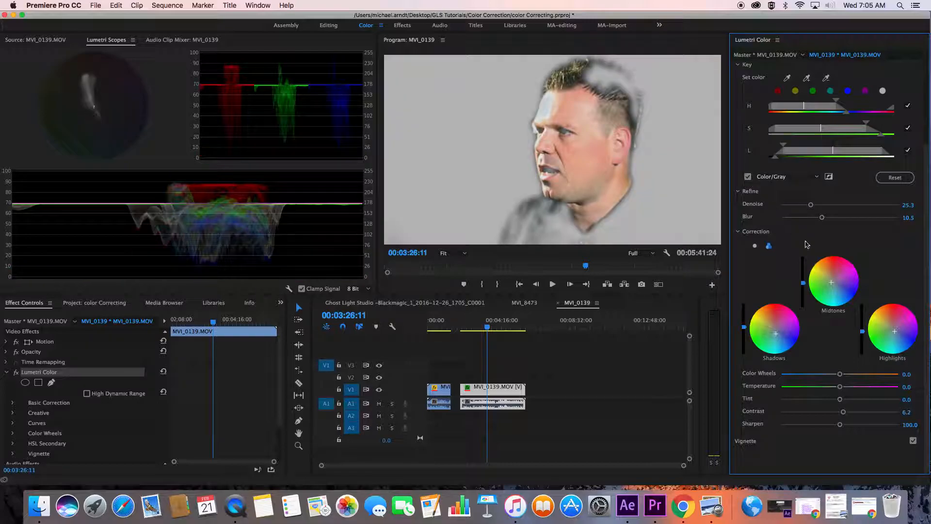
{"action": "left_click_drag", "start_coordinate": [894, 331], "coordinate": [893, 329]}
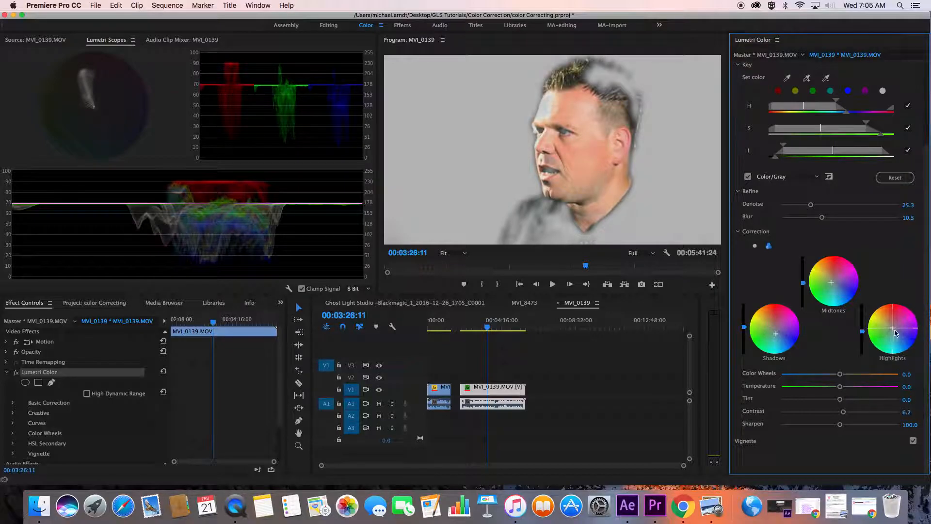
{"action": "left_click_drag", "start_coordinate": [894, 331], "coordinate": [895, 330]}
{"action": "left_click_drag", "start_coordinate": [840, 374], "coordinate": [842, 375]}
{"action": "left_click_drag", "start_coordinate": [862, 334], "coordinate": [862, 332]}
{"action": "left_click", "coordinate": [749, 177]}
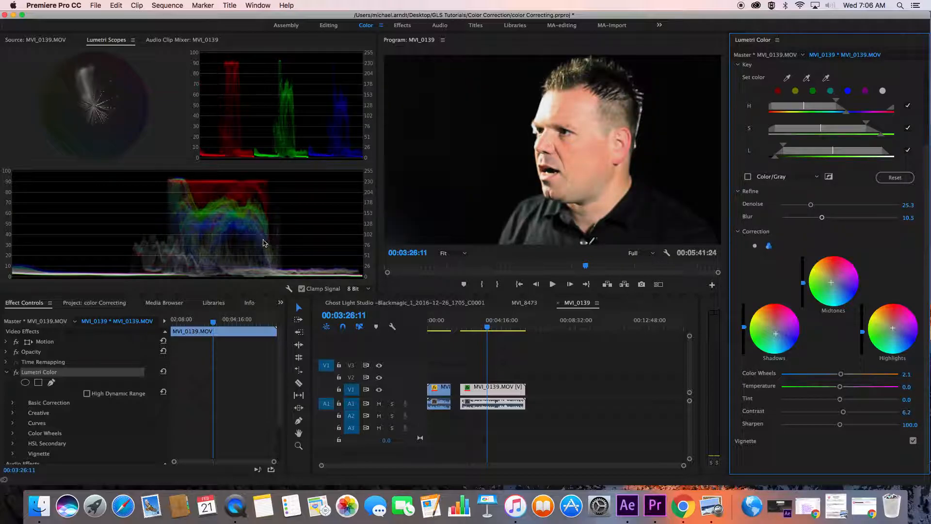
Compare the clip with and without its Lumetri effect, then fine-tune the Color Wheels Shadows brightness slightly upward at 00:04:21:22
{"action": "left_click", "coordinate": [17, 375]}
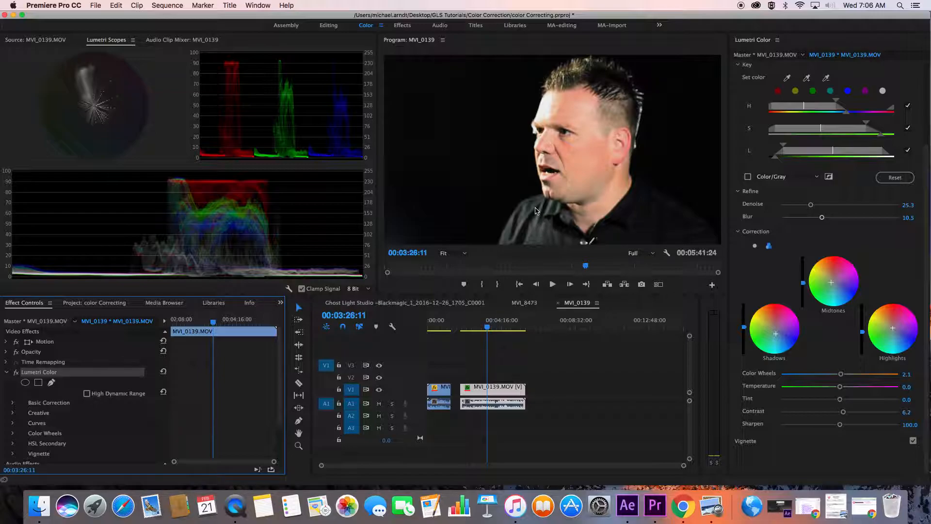
{"action": "left_click", "coordinate": [737, 68]}
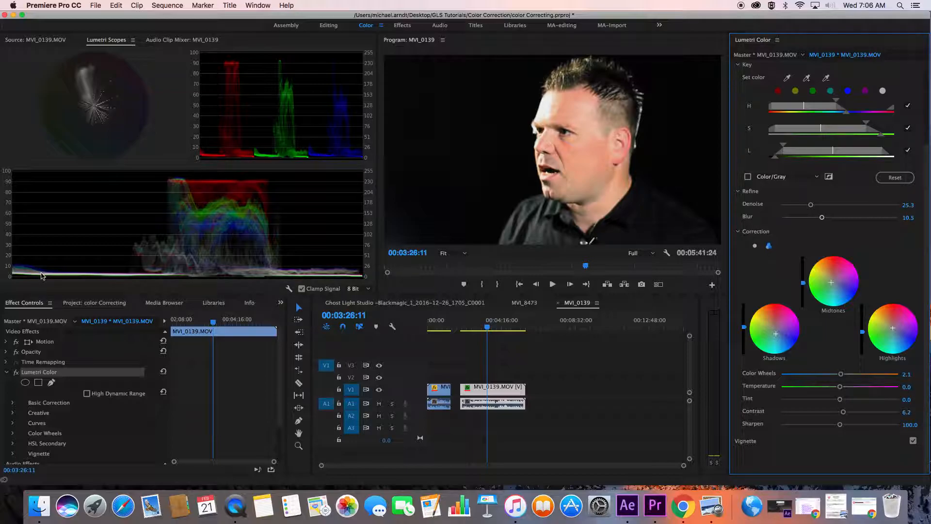
{"action": "left_click", "coordinate": [737, 65]}
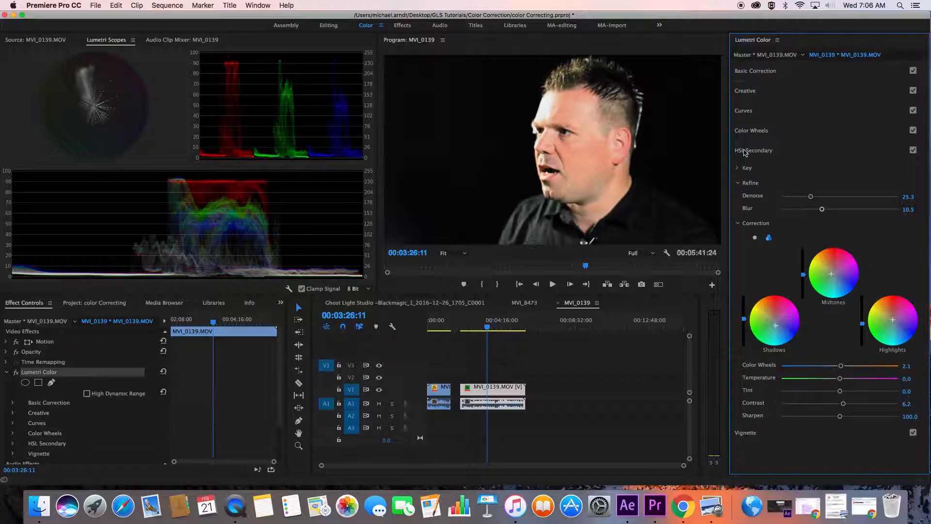
{"action": "left_click", "coordinate": [752, 132]}
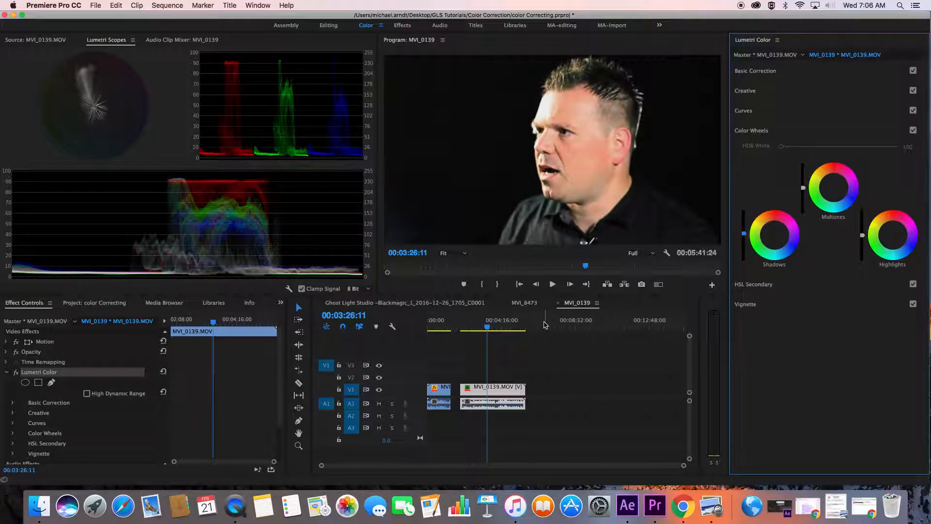
{"action": "left_click", "coordinate": [543, 324]}
{"action": "left_click_drag", "start_coordinate": [544, 324], "coordinate": [505, 324]}
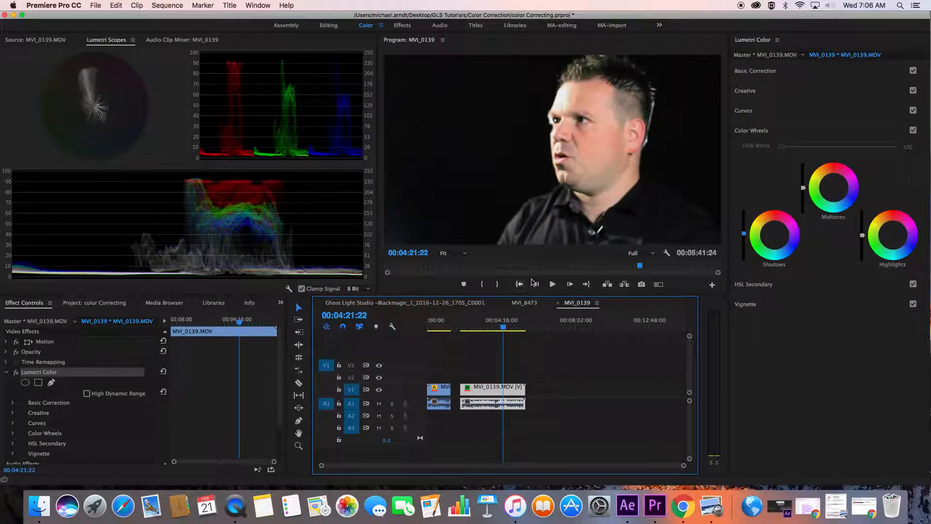
{"action": "left_click_drag", "start_coordinate": [744, 234], "coordinate": [744, 232]}
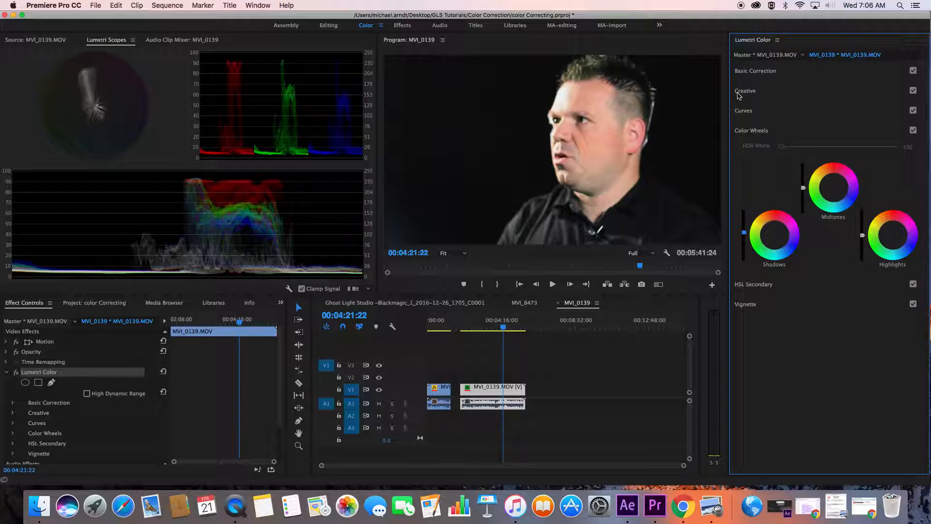
Add lower, middle and upper points to the clip's RGB curve and pull the lower point down slightly to deepen the shadows
{"action": "left_click", "coordinate": [747, 117]}
{"action": "left_click", "coordinate": [804, 255]}
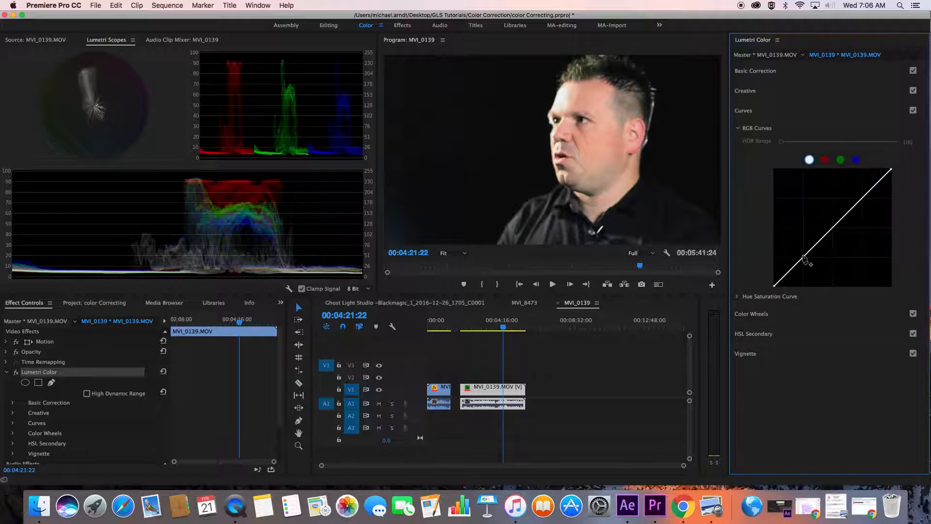
{"action": "left_click", "coordinate": [861, 198]}
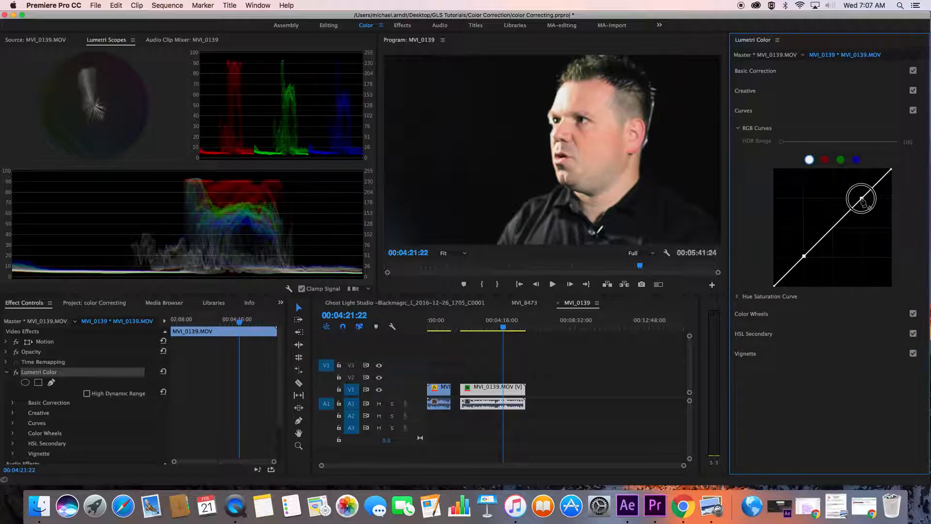
{"action": "left_click", "coordinate": [831, 229]}
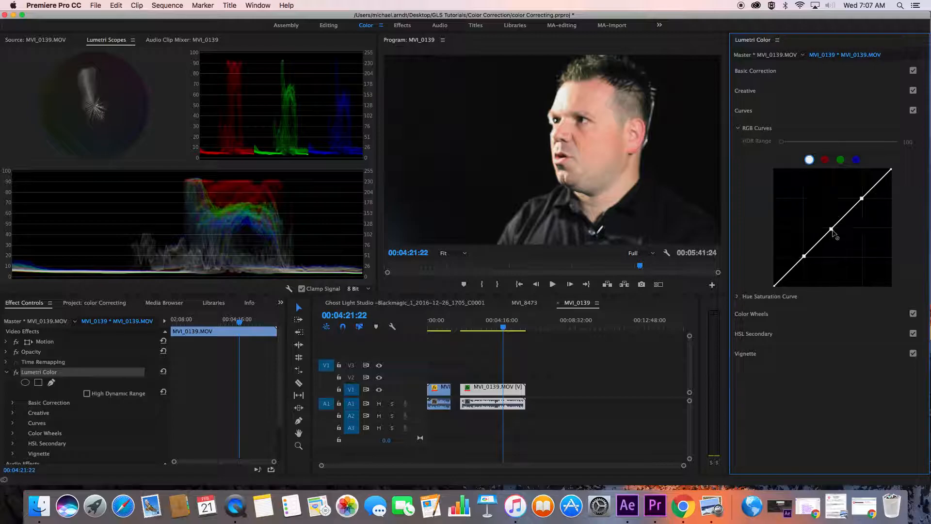
{"action": "left_click", "coordinate": [775, 286]}
{"action": "left_click_drag", "start_coordinate": [775, 286], "coordinate": [774, 288]}
{"action": "left_click_drag", "start_coordinate": [804, 257], "coordinate": [803, 264]}
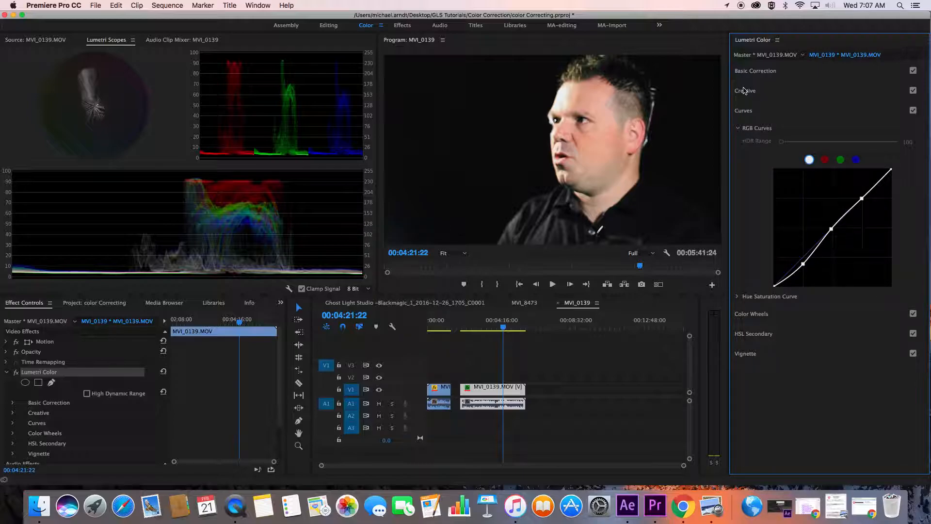
Set the clip's Basic Correction Saturation to 107.1 and compare frames from both interview clips
{"action": "left_click", "coordinate": [747, 73]}
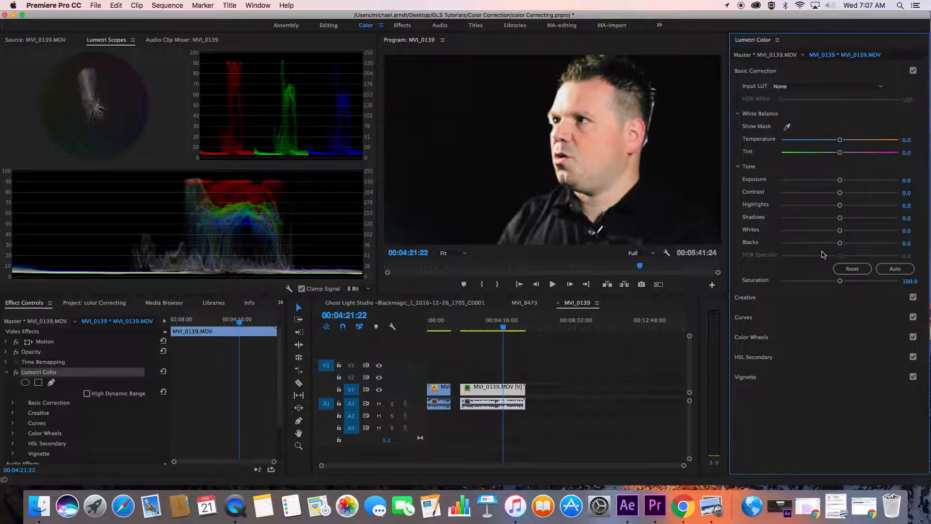
{"action": "left_click_drag", "start_coordinate": [839, 281], "coordinate": [844, 282]}
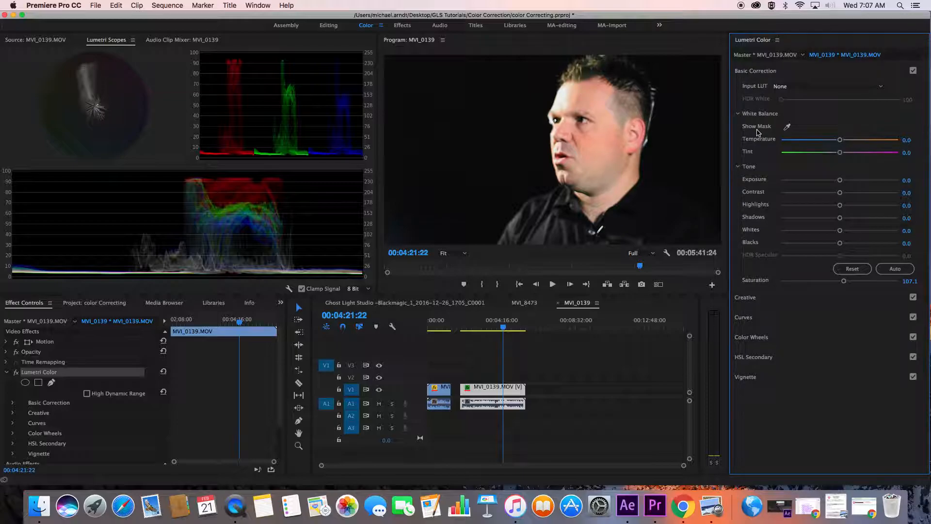
{"action": "left_click", "coordinate": [475, 324]}
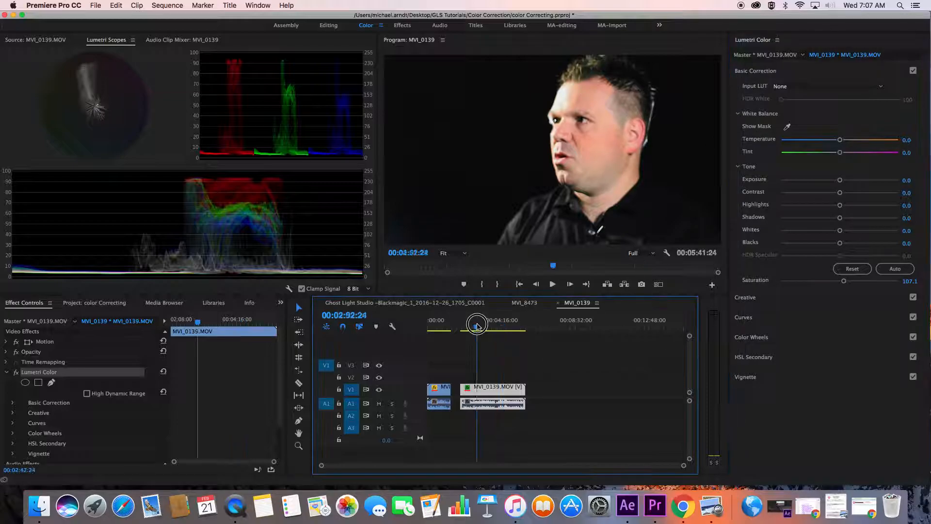
{"action": "left_click", "coordinate": [432, 325]}
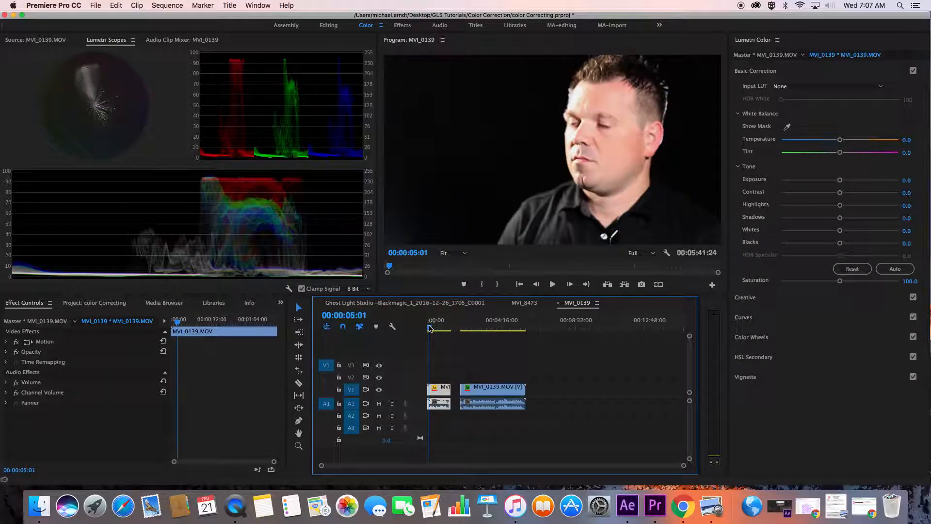
{"action": "left_click", "coordinate": [469, 325]}
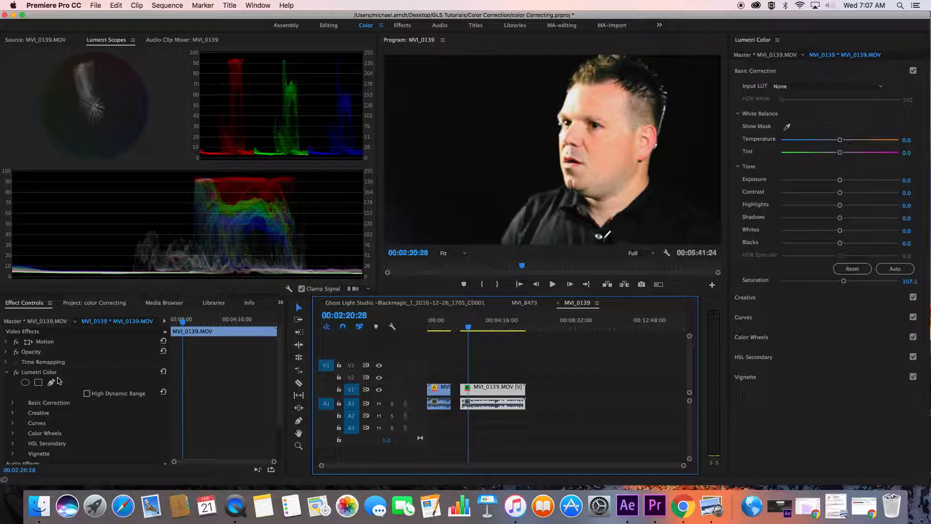
Copy the Lumetri Color effect from the second interview clip onto its master clip MVI_0139.MOV
{"action": "left_click", "coordinate": [50, 322]}
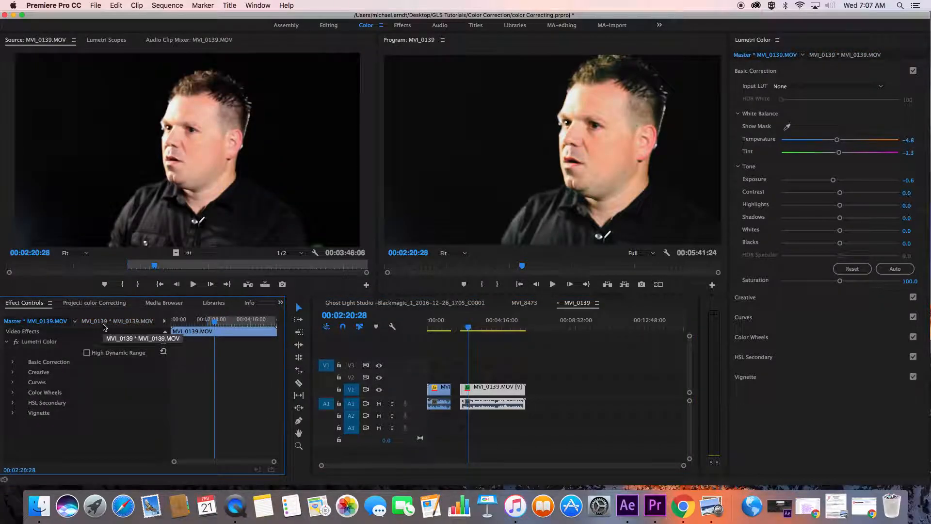
{"action": "left_click", "coordinate": [103, 322]}
{"action": "left_click", "coordinate": [32, 373]}
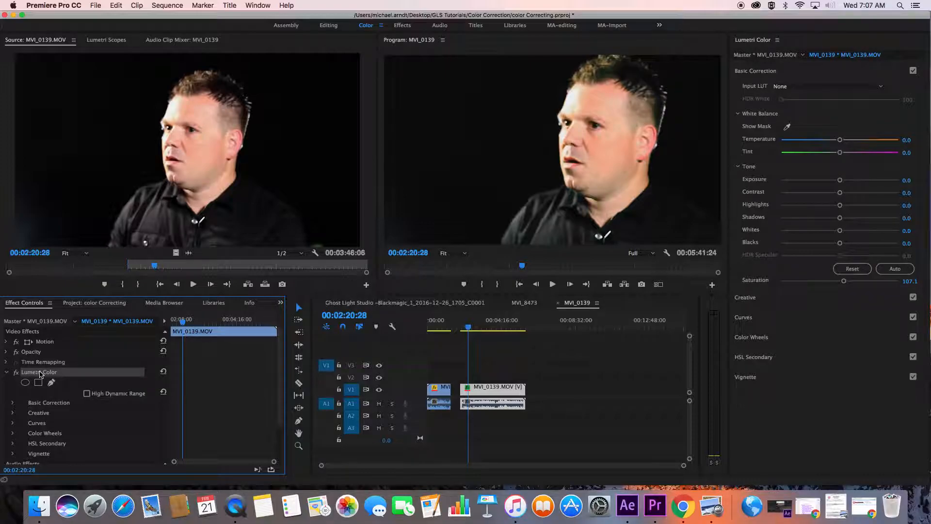
{"action": "left_click", "coordinate": [48, 322]}
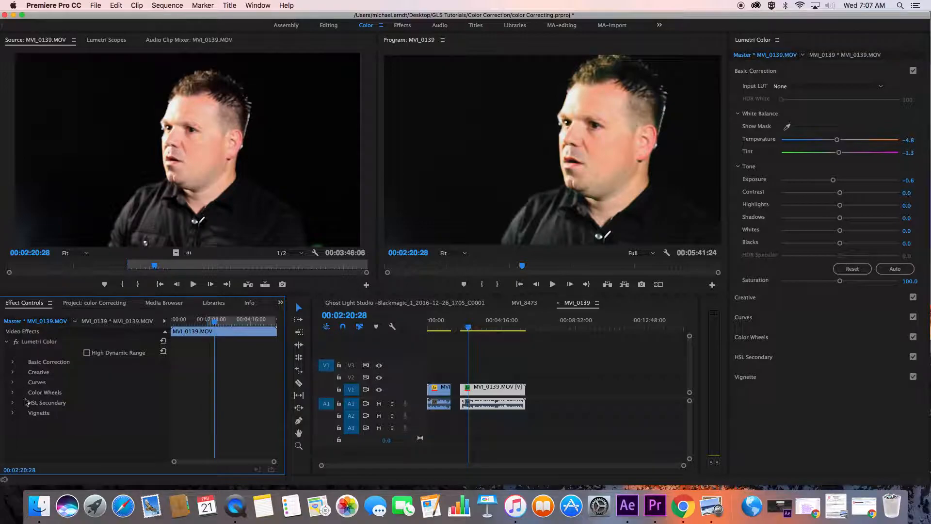
{"action": "key", "text": "super+v"}
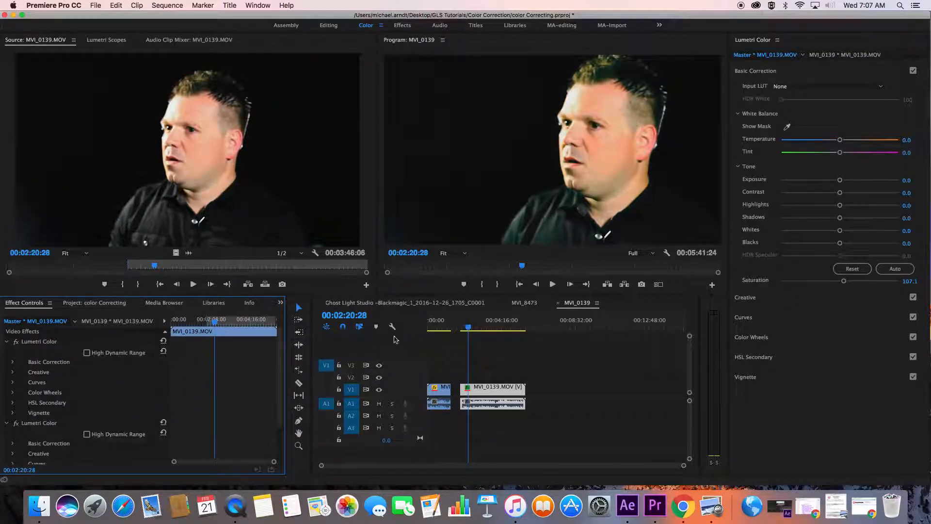
Delete the Lumetri Color effect from the second interview clip itself, leaving the correction on the master clip
{"action": "left_click", "coordinate": [475, 386]}
{"action": "left_click", "coordinate": [102, 322]}
{"action": "left_click", "coordinate": [34, 374]}
{"action": "key", "text": "Delete"}
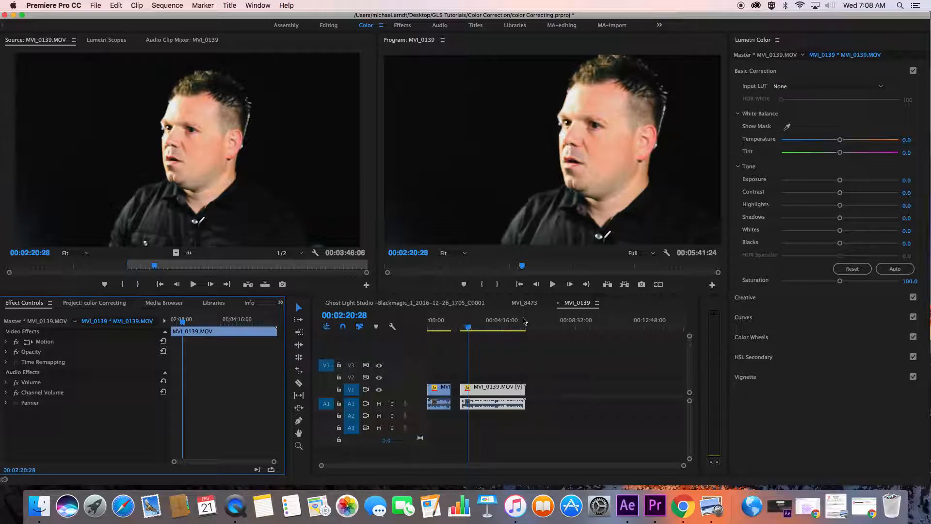
Open the MVI_8473 sequence at 00:00:23:06 and display its Lumetri Scopes
{"action": "left_click", "coordinate": [525, 302]}
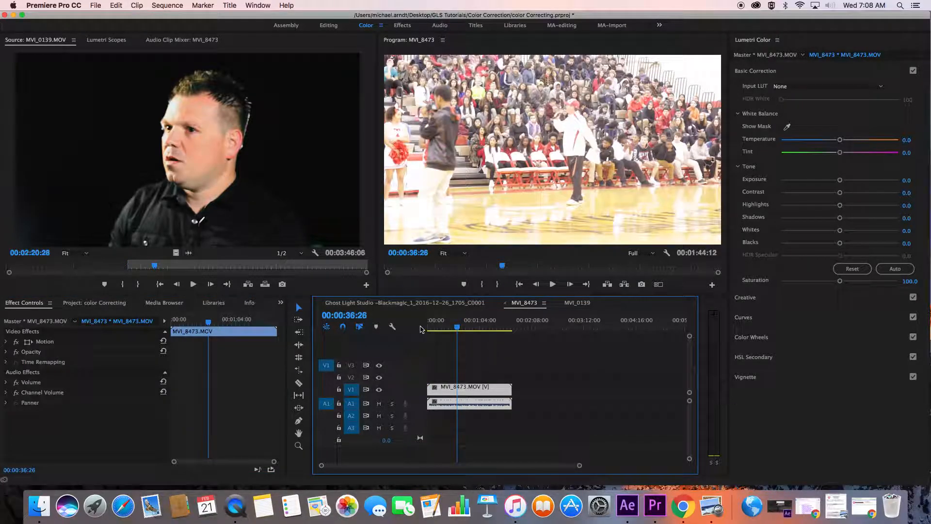
{"action": "left_click", "coordinate": [415, 304]}
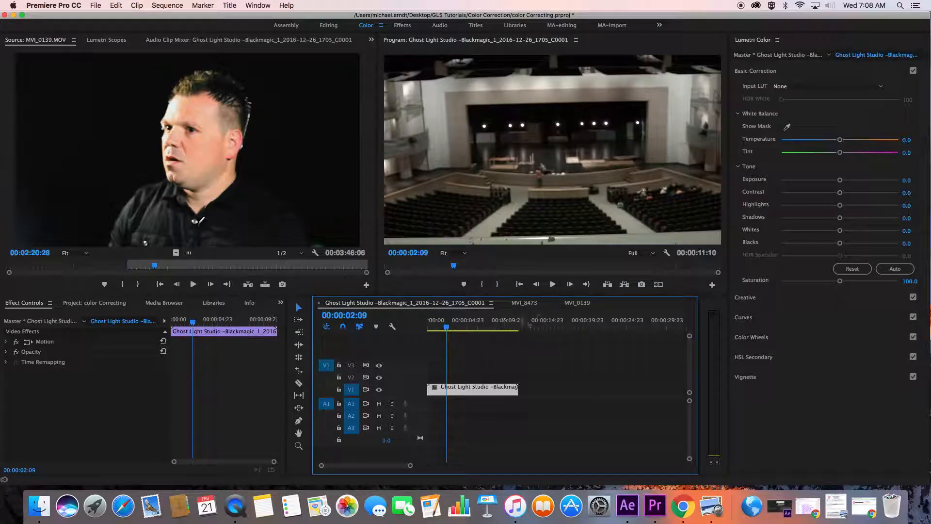
{"action": "left_click", "coordinate": [515, 305]}
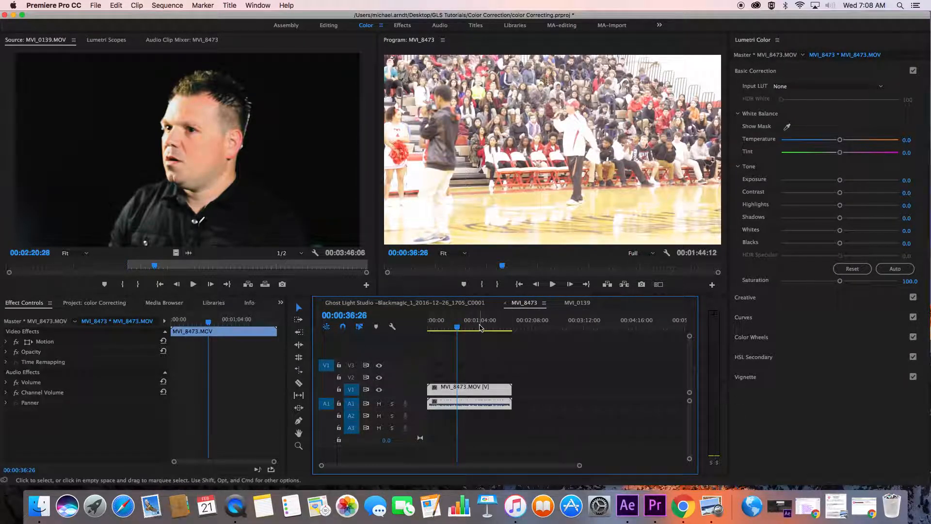
{"action": "mouse_move", "coordinate": [479, 329]}
{"action": "left_mouse_down"}
{"action": "mouse_move", "coordinate": [470, 329]}
{"action": "mouse_move", "coordinate": [488, 329]}
{"action": "mouse_move", "coordinate": [475, 330]}
{"action": "left_mouse_up"}
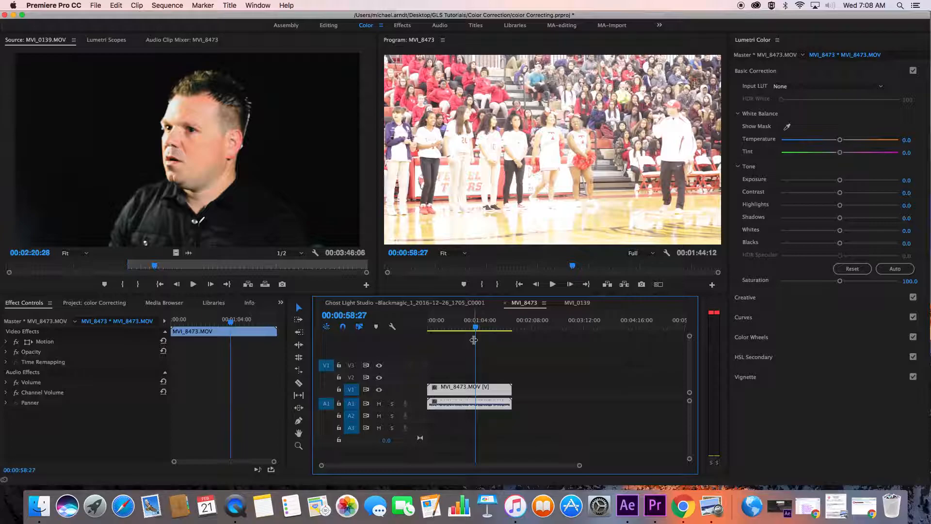
{"action": "left_click", "coordinate": [447, 326]}
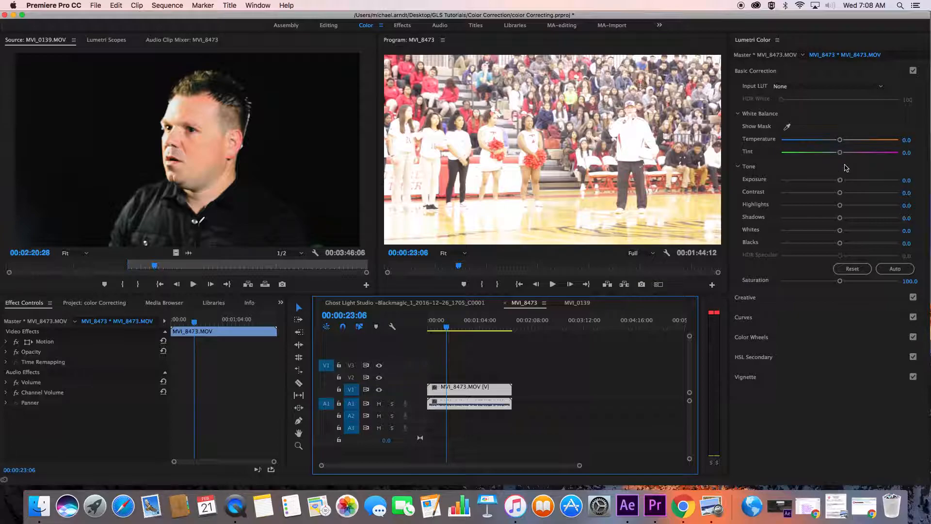
{"action": "left_click", "coordinate": [115, 41]}
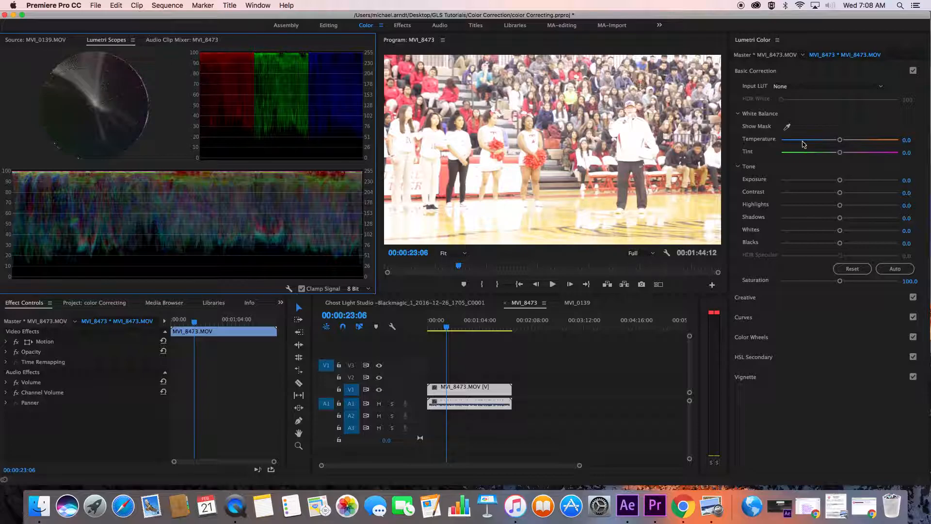
Set the gym clip's Exposure to -1.1 and Highlights to 3.7, and try sampling a white balance color beside the man in white
{"action": "left_click_drag", "start_coordinate": [840, 181], "coordinate": [823, 181]}
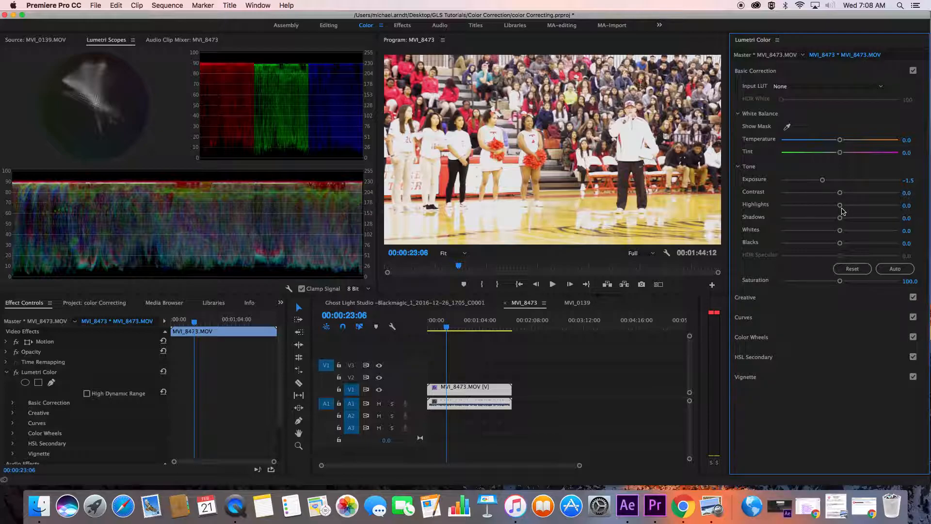
{"action": "left_click_drag", "start_coordinate": [840, 206], "coordinate": [843, 199]}
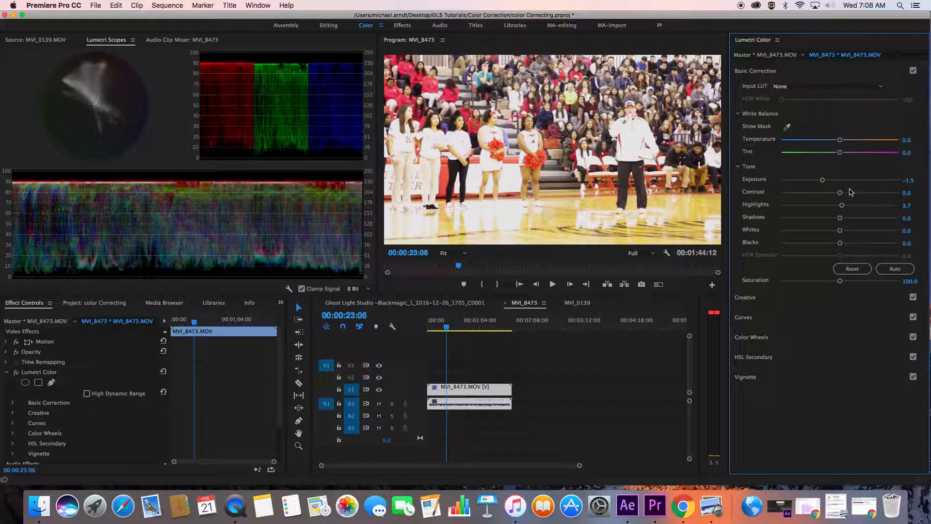
{"action": "left_click", "coordinate": [787, 127]}
{"action": "left_click_drag", "start_coordinate": [823, 183], "coordinate": [829, 182]}
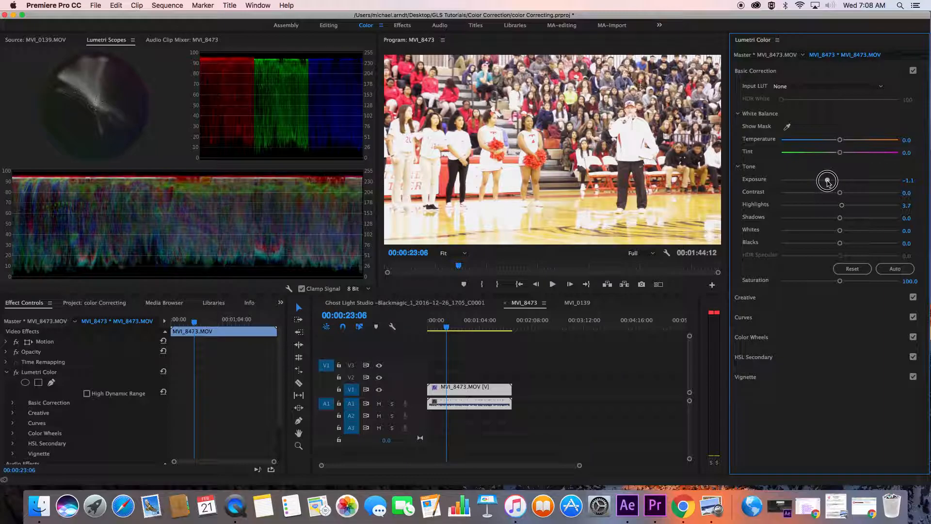
{"action": "left_click", "coordinate": [787, 128]}
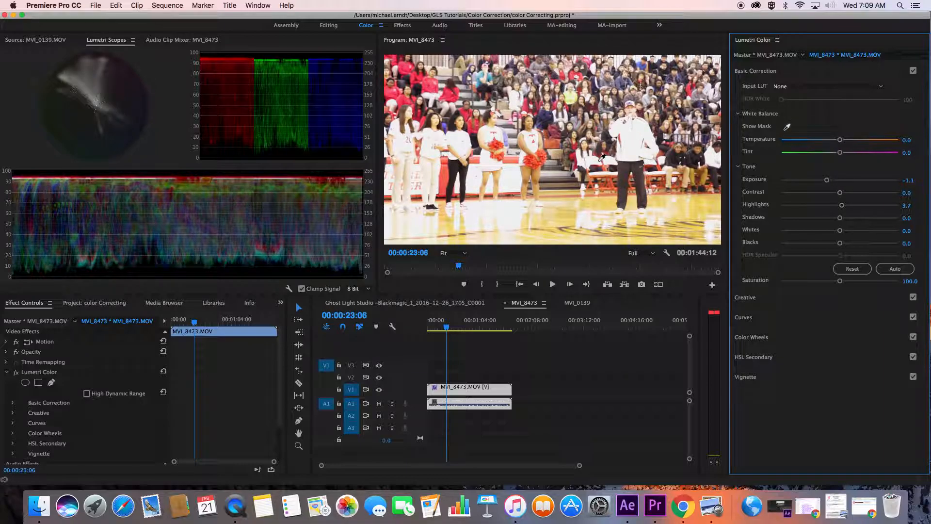
{"action": "left_click", "coordinate": [599, 161]}
Set the gym clip's Blacks to -22.0, Shadows to -21.2 and Saturation to 88.0
{"action": "left_click_drag", "start_coordinate": [841, 243], "coordinate": [829, 224]}
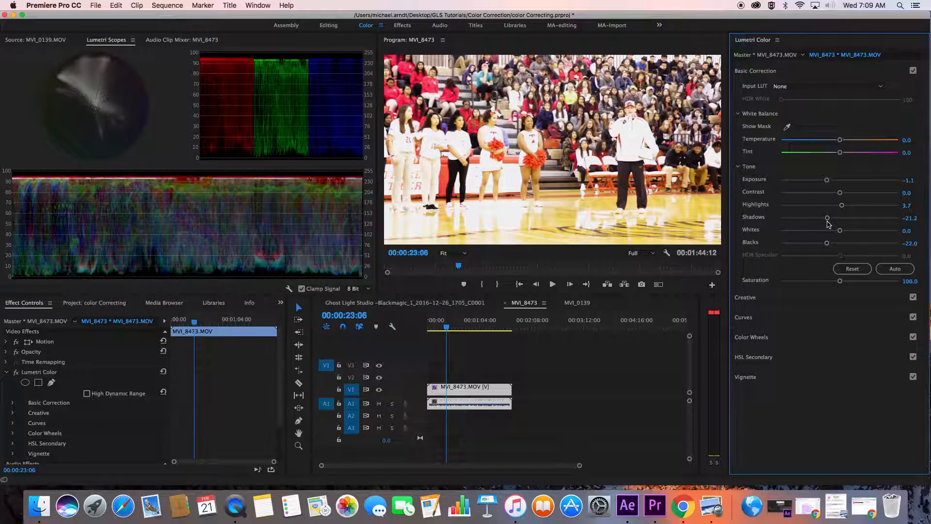
{"action": "left_click_drag", "start_coordinate": [838, 284], "coordinate": [833, 279]}
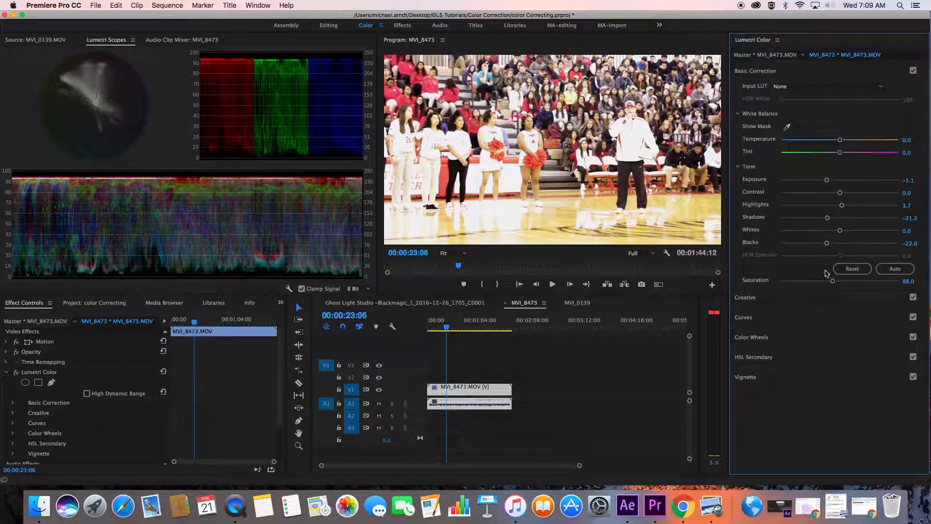
Bend the gym clip's RGB curve slightly below the diagonal with three points, lower its white endpoint, and check other frames
{"action": "left_click", "coordinate": [757, 318]}
{"action": "left_click_drag", "start_coordinate": [805, 256], "coordinate": [804, 262]}
{"action": "left_click_drag", "start_coordinate": [860, 203], "coordinate": [859, 201]}
{"action": "left_click", "coordinate": [831, 233]}
{"action": "left_click_drag", "start_coordinate": [891, 169], "coordinate": [830, 246]}
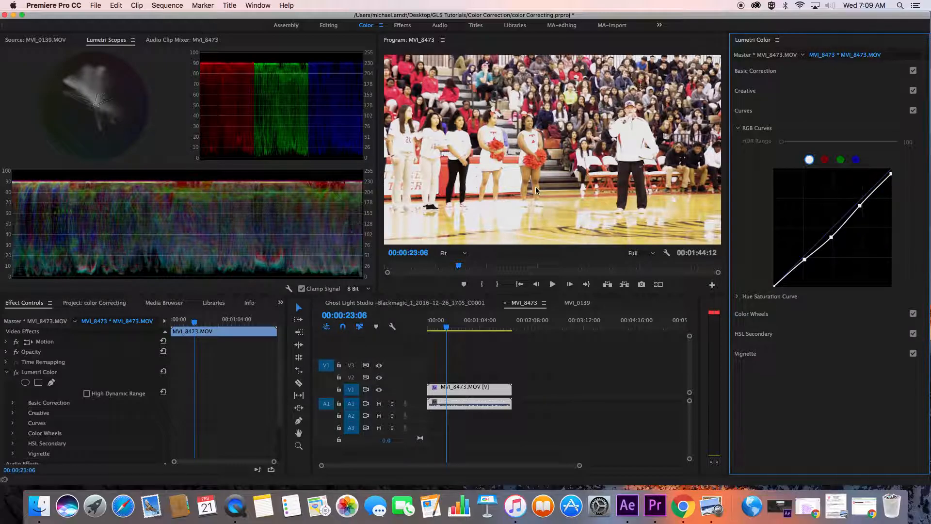
{"action": "left_click_drag", "start_coordinate": [474, 324], "coordinate": [488, 323]}
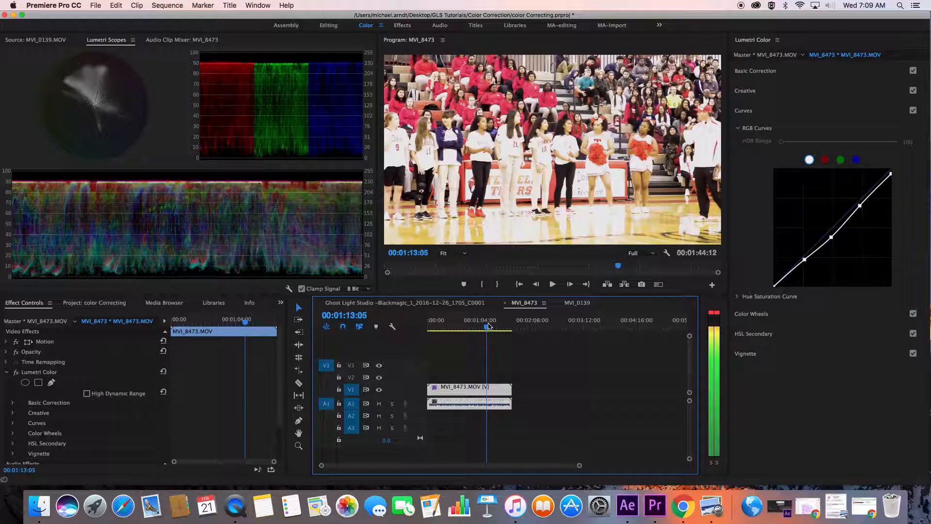
{"action": "left_click", "coordinate": [445, 326]}
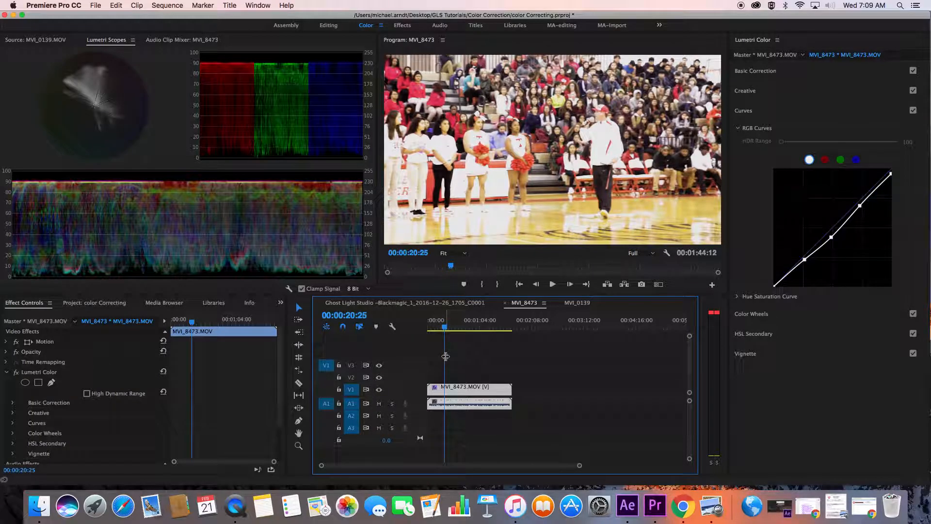
Open the Ghost Light Studio sequence and compare the effect controls of its master clip and sequence clip
{"action": "left_click", "coordinate": [422, 302]}
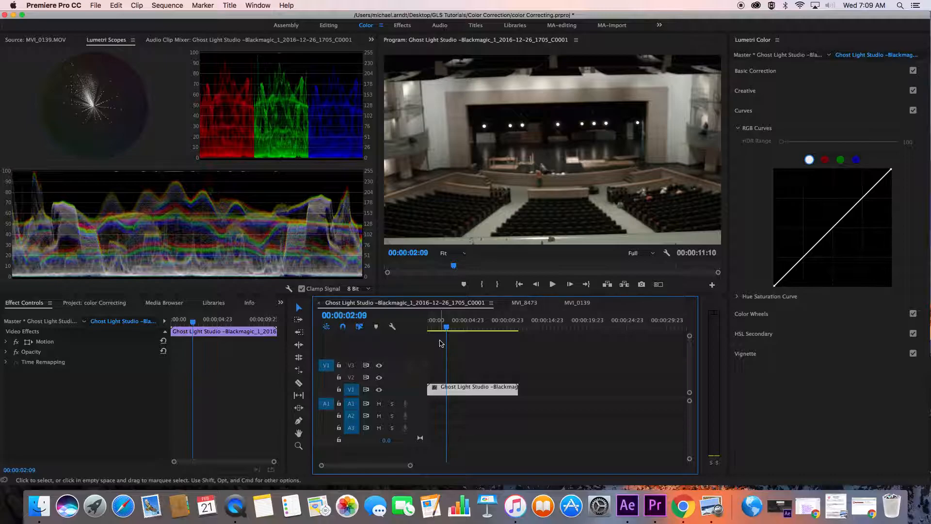
{"action": "left_click", "coordinate": [736, 129]}
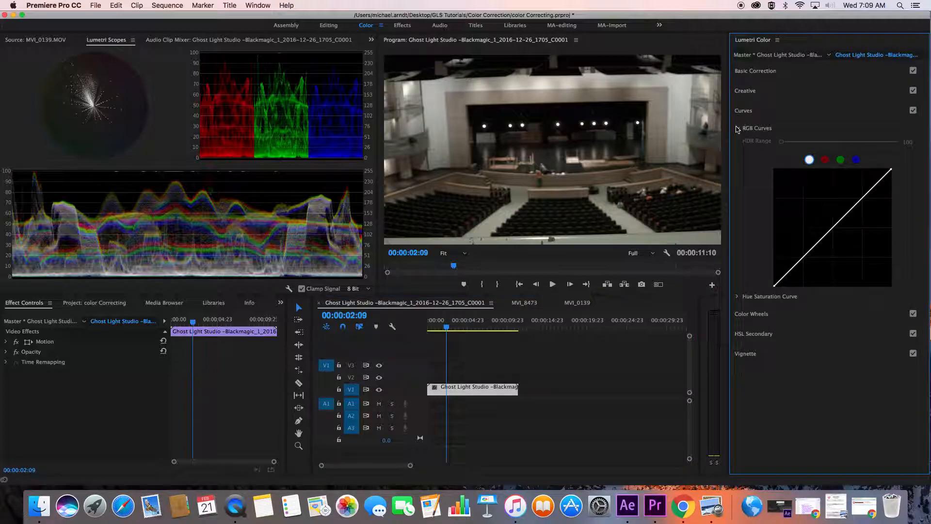
{"action": "left_click", "coordinate": [35, 322]}
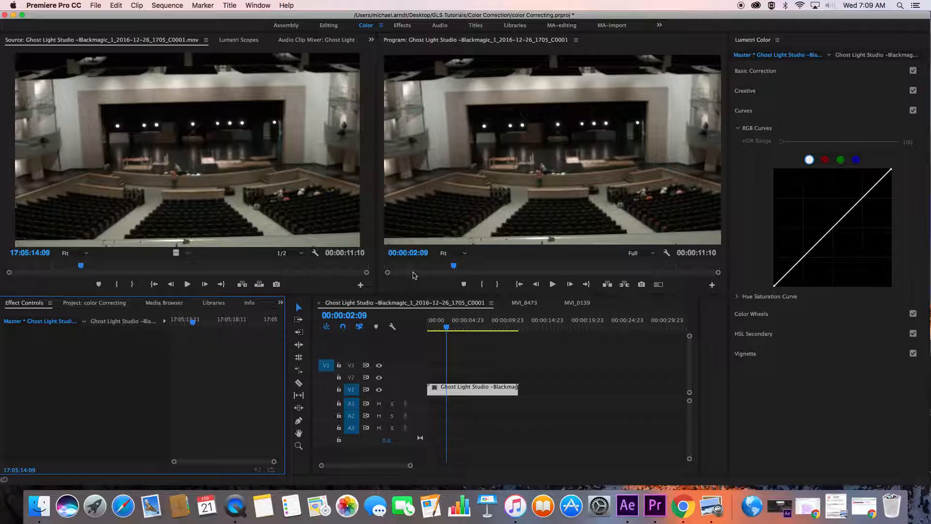
{"action": "left_click", "coordinate": [106, 321]}
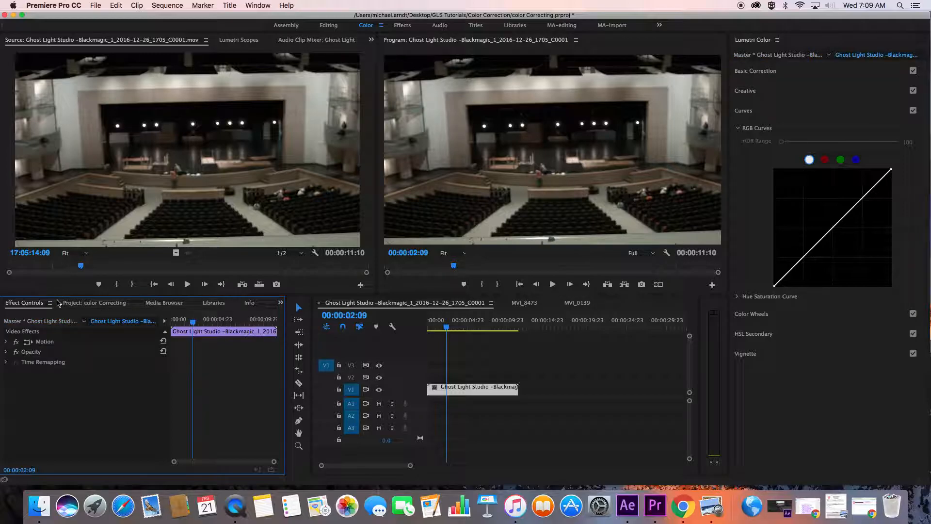
Find the sharpening effects and apply the Convolution Kernel Sharpen preset to the theater clip
{"action": "left_click", "coordinate": [280, 302]}
{"action": "left_click", "coordinate": [297, 368]}
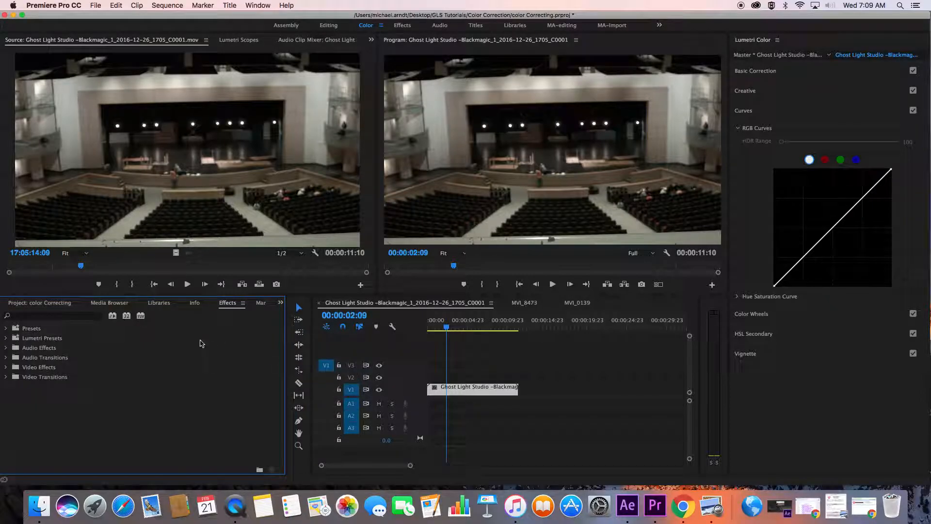
{"action": "left_click", "coordinate": [87, 316]}
{"action": "type", "text": "Sharpen"}
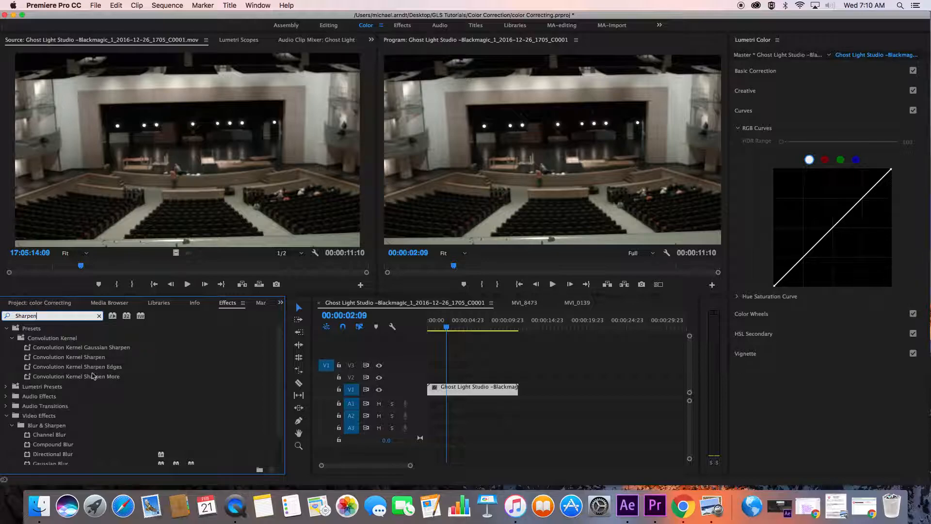
{"action": "left_click_drag", "start_coordinate": [40, 360], "coordinate": [442, 393]}
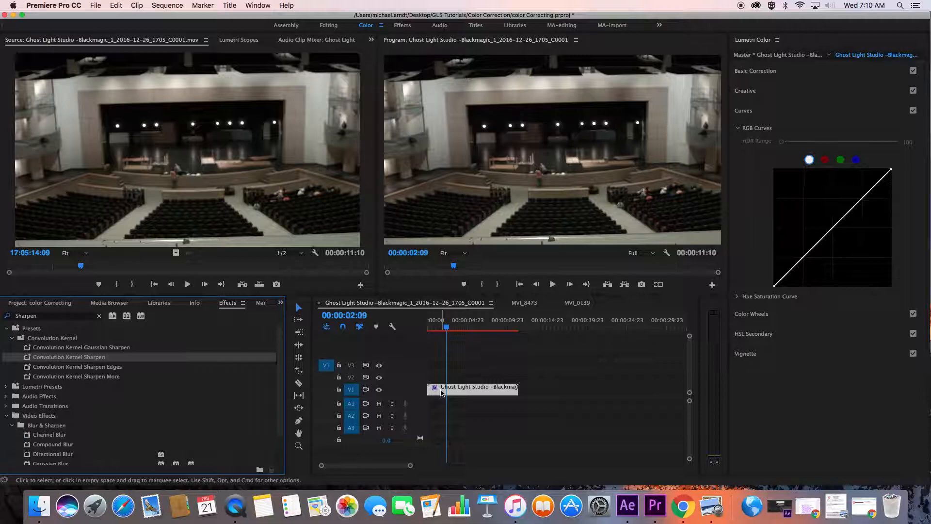
Apply the Sharpen video effect from Blur & Sharpen to the theater clip
{"action": "left_click", "coordinate": [11, 338]}
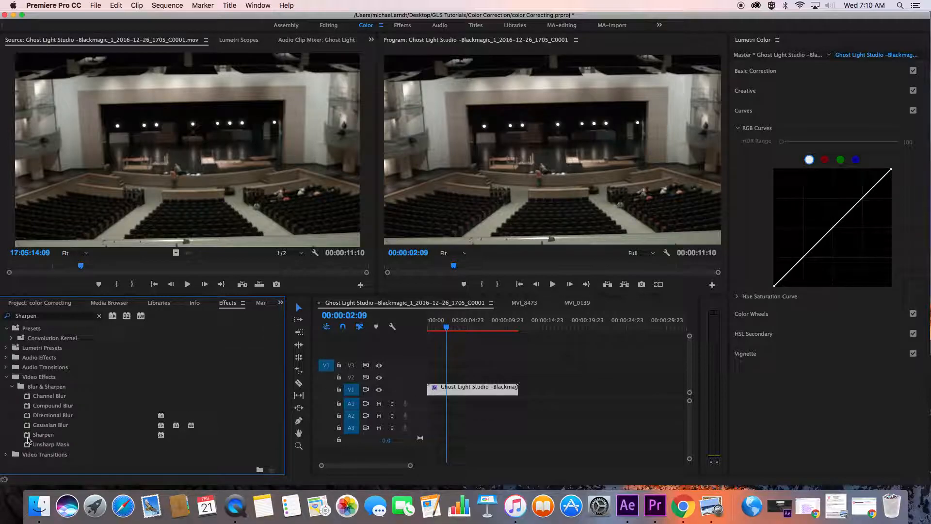
{"action": "left_click_drag", "start_coordinate": [26, 439], "coordinate": [440, 394]}
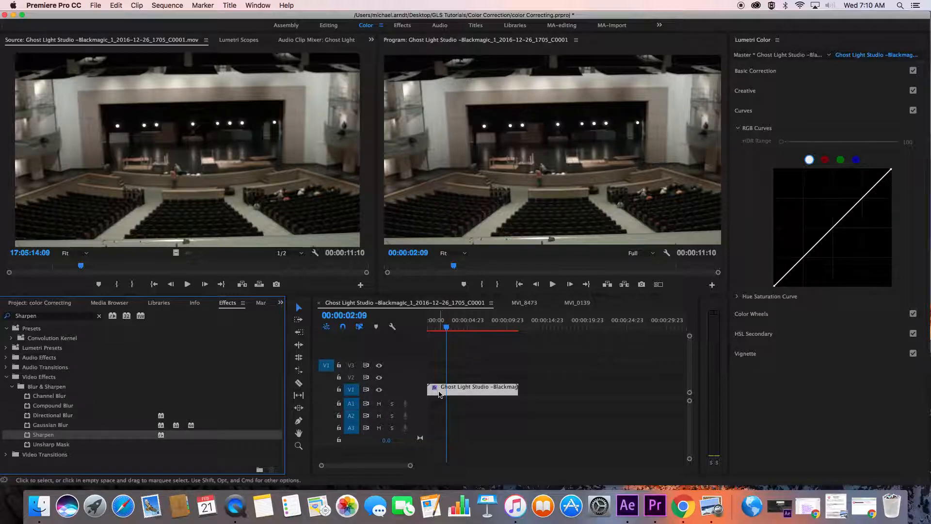
{"action": "left_click", "coordinate": [50, 305]}
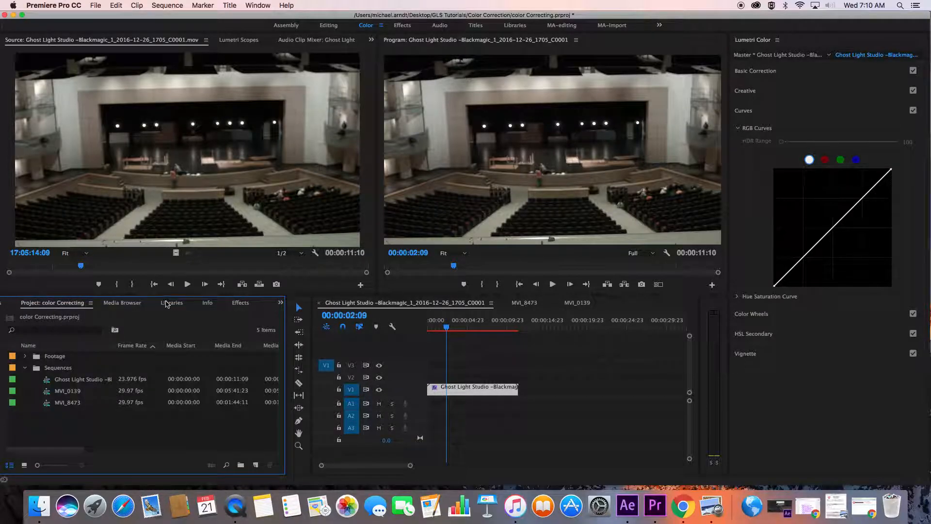
{"action": "left_click", "coordinate": [234, 303]}
{"action": "left_click", "coordinate": [6, 377]}
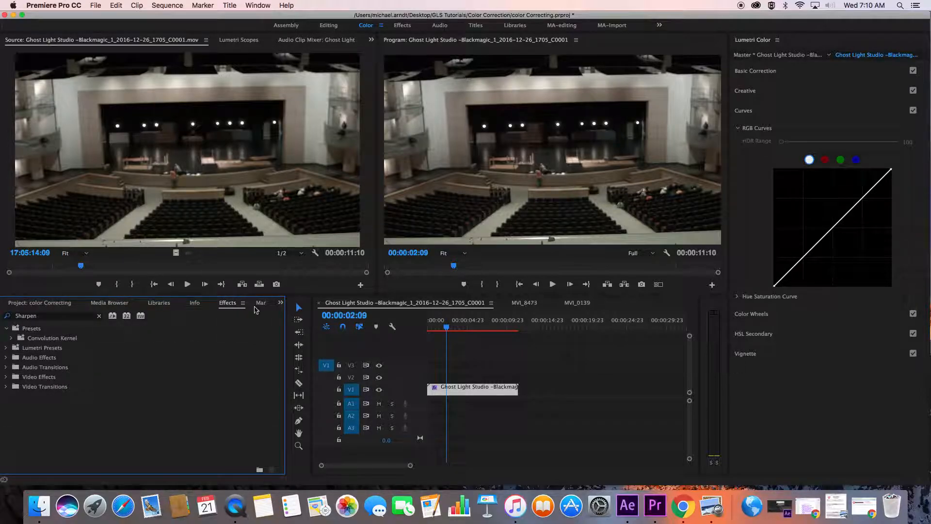
Move the theater clip's Convolution Kernel effect below Sharpen in the effect order
{"action": "left_click", "coordinate": [281, 303]}
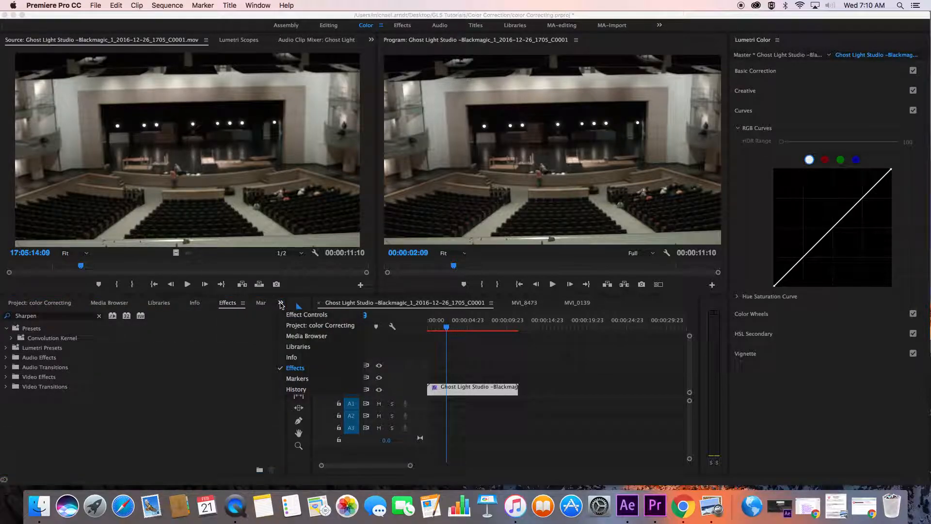
{"action": "left_click", "coordinate": [301, 314]}
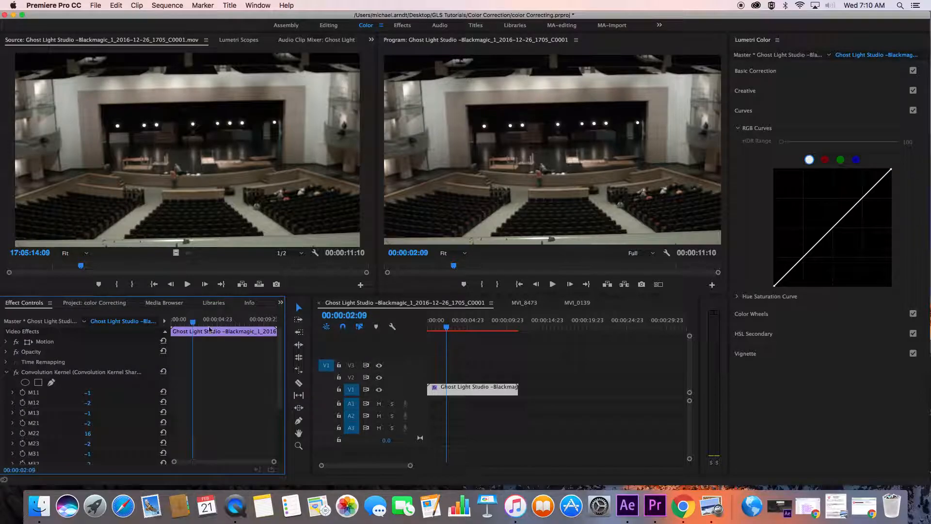
{"action": "left_click", "coordinate": [7, 373]}
{"action": "left_click_drag", "start_coordinate": [42, 373], "coordinate": [40, 402]}
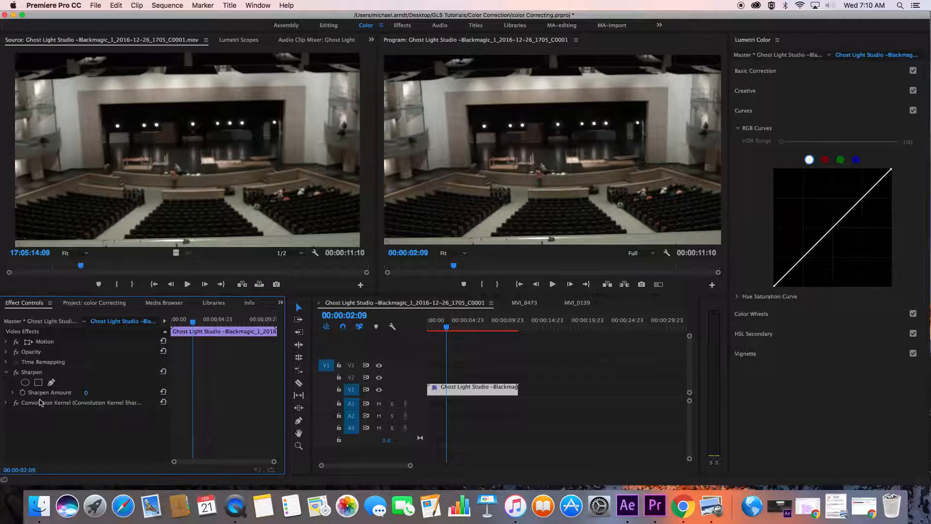
Target the theater footage's master clip, display its Lumetri Scopes, and try sampling a white balance color near the stage lights
{"action": "left_click", "coordinate": [32, 320]}
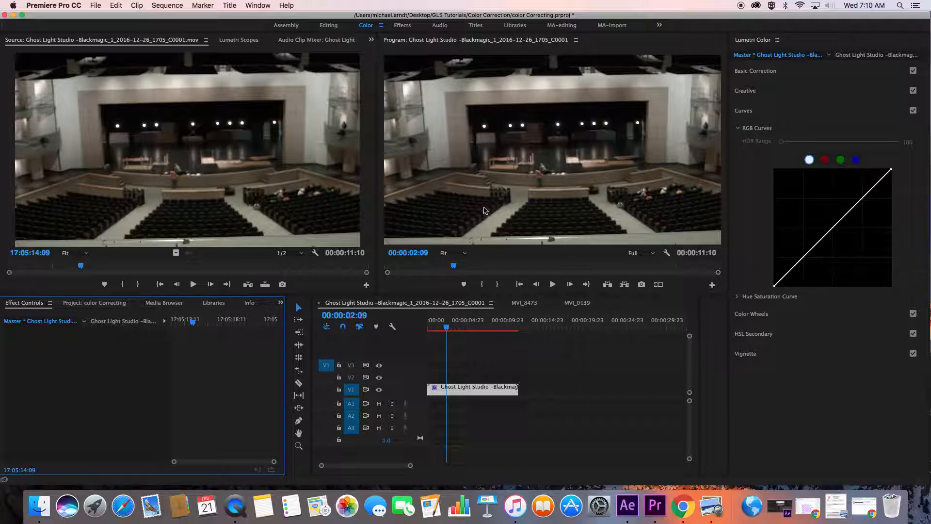
{"action": "left_click", "coordinate": [238, 40]}
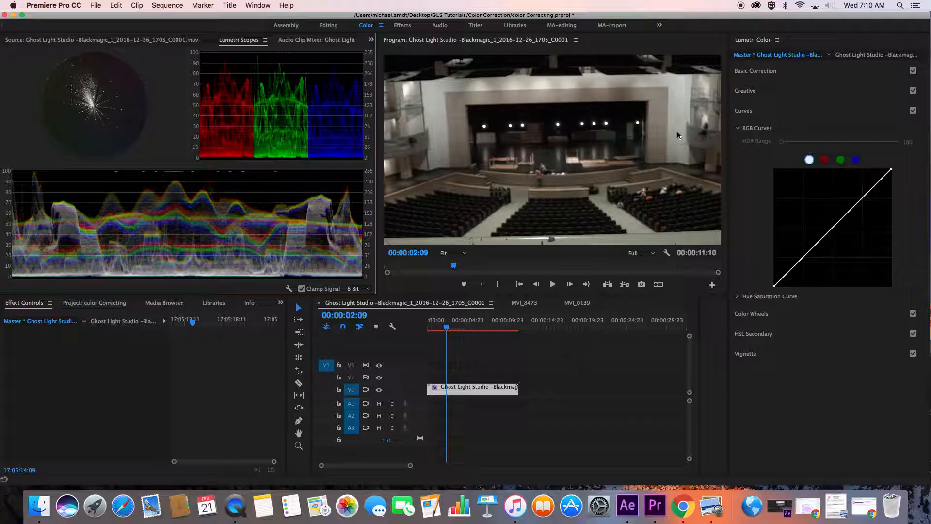
{"action": "left_click", "coordinate": [767, 72]}
{"action": "left_click", "coordinate": [787, 126]}
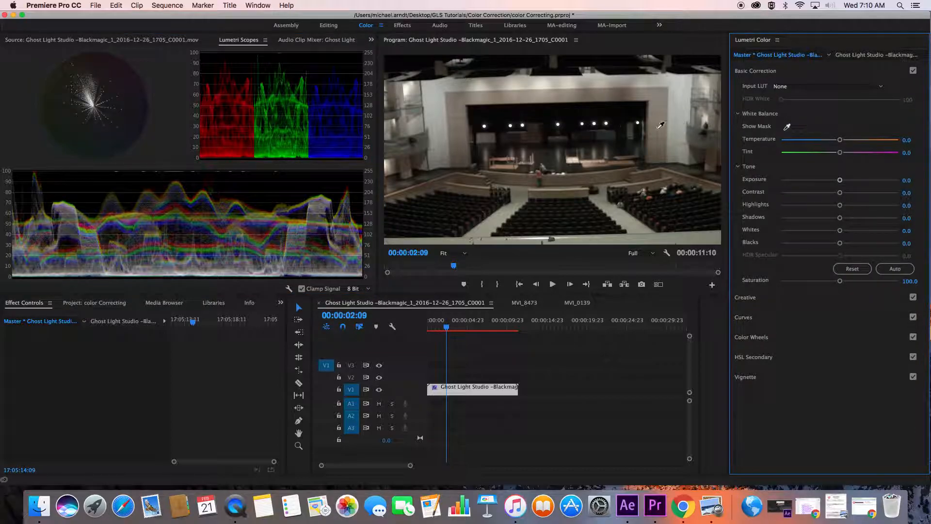
{"action": "left_click", "coordinate": [582, 125]}
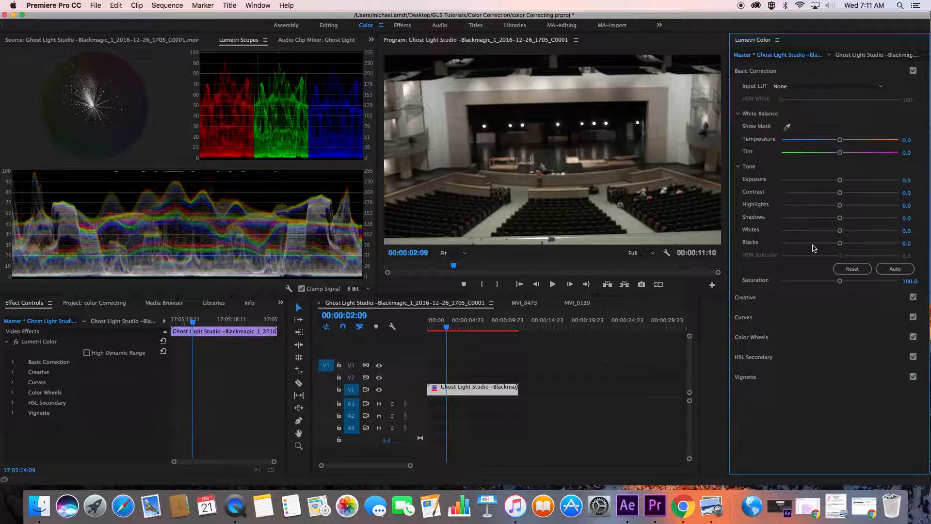
Raise the master clip's midtone and highlight levels beside the color wheels, fine-tune the shadow level, and compare with Lumetri Color off and on
{"action": "left_click", "coordinate": [752, 337]}
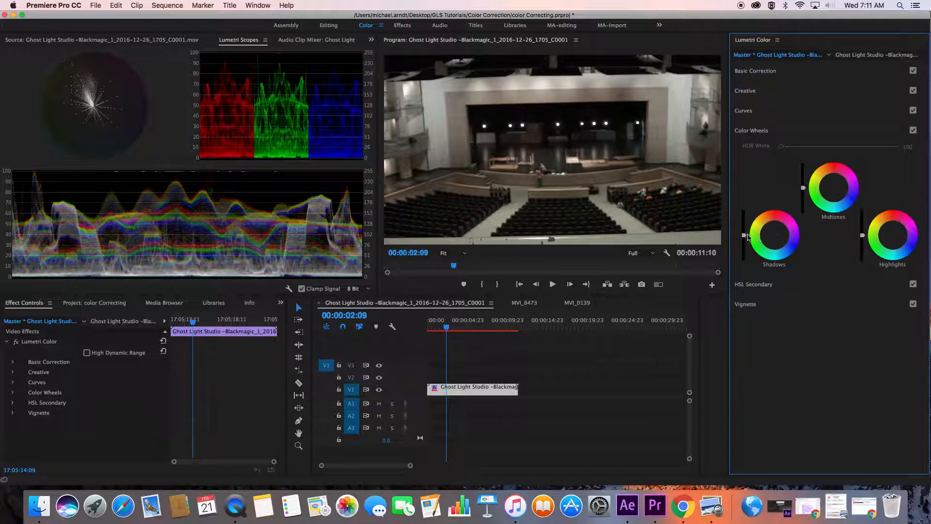
{"action": "left_click_drag", "start_coordinate": [744, 235], "coordinate": [744, 233]}
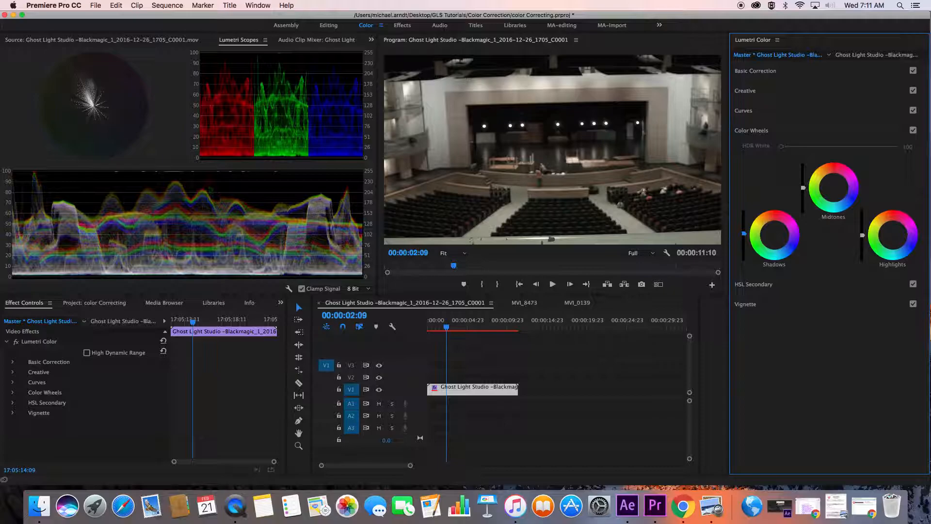
{"action": "left_click_drag", "start_coordinate": [803, 187], "coordinate": [803, 186]}
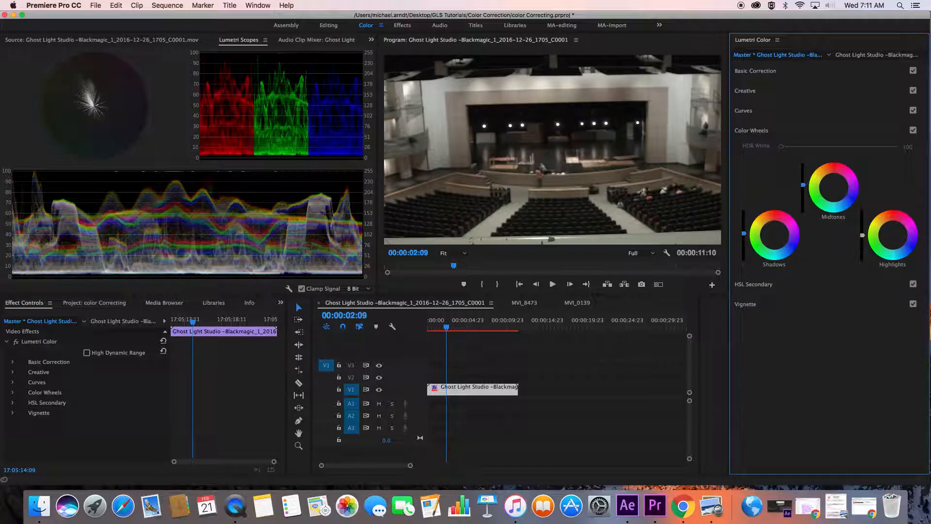
{"action": "left_click_drag", "start_coordinate": [803, 185], "coordinate": [803, 182]}
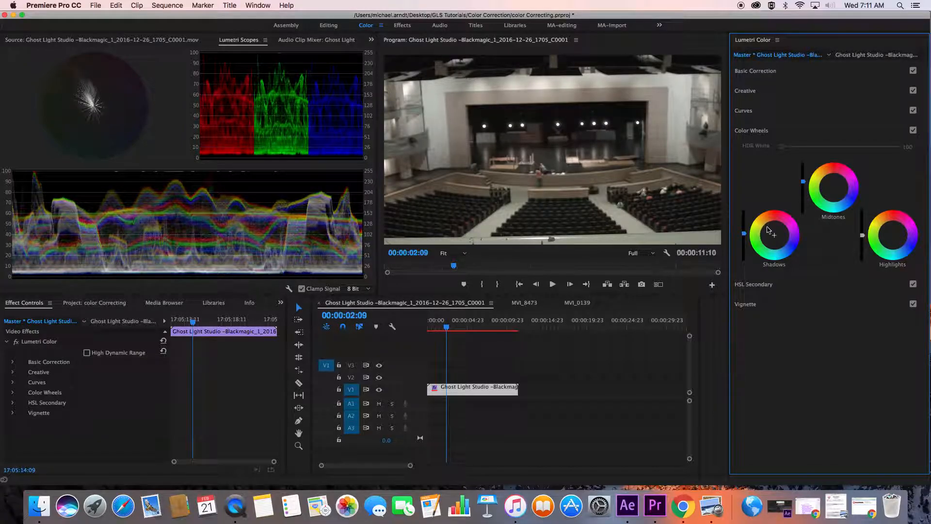
{"action": "left_click_drag", "start_coordinate": [743, 235], "coordinate": [743, 242]}
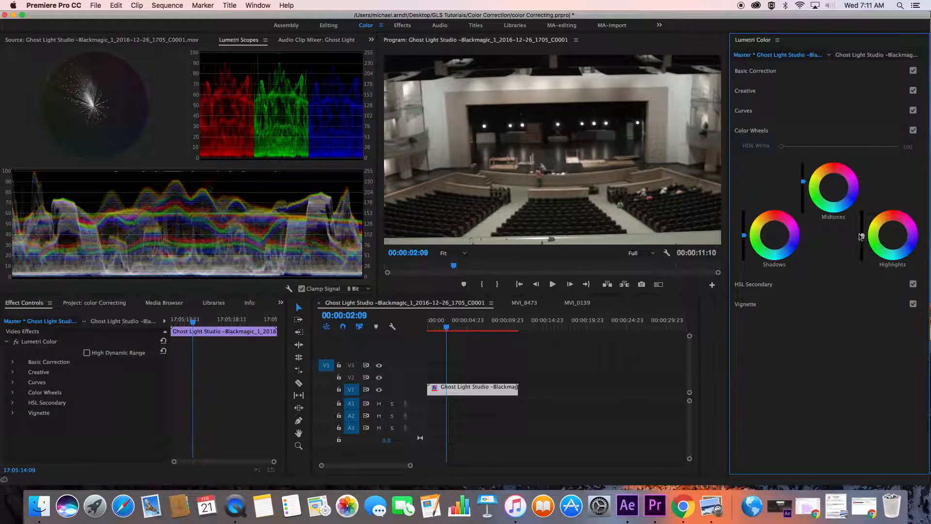
{"action": "left_click_drag", "start_coordinate": [862, 235], "coordinate": [862, 230]}
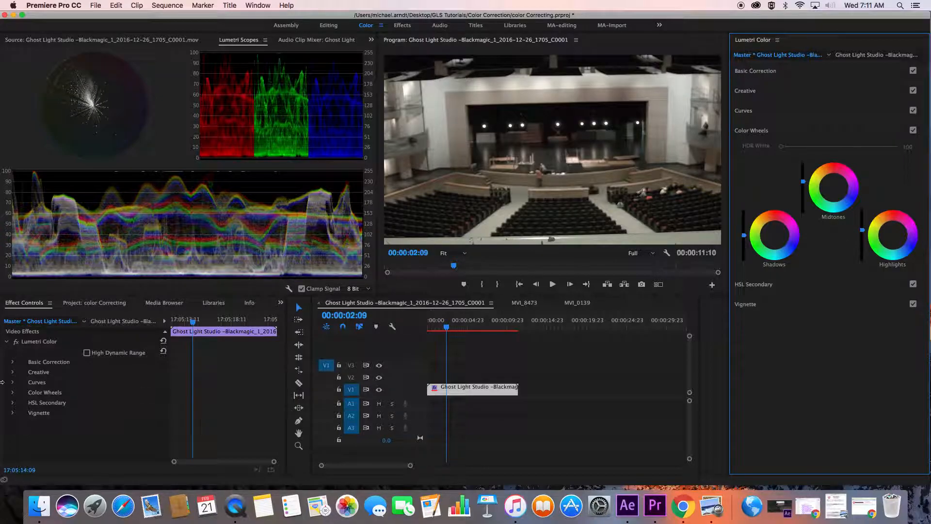
{"action": "left_click", "coordinate": [16, 342]}
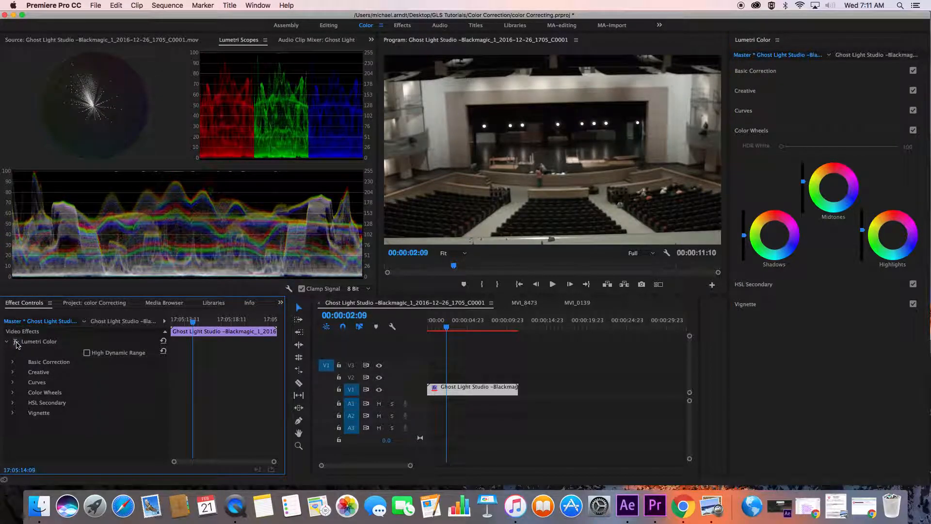
{"action": "left_click", "coordinate": [16, 342]}
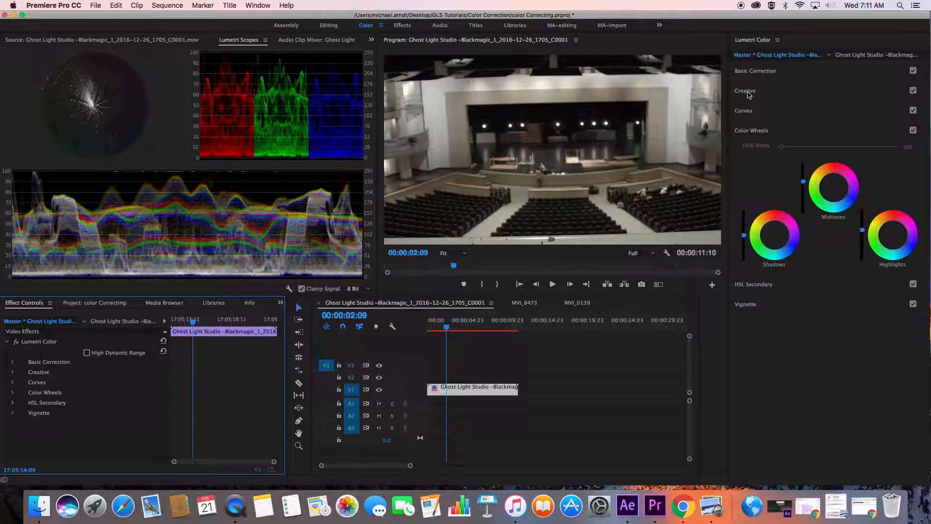
Raise Saturation on the theater master clip, and set the sequence clip's own Saturation to about 109.5 at 00:00:03:08
{"action": "left_click", "coordinate": [746, 73]}
{"action": "left_click_drag", "start_coordinate": [839, 281], "coordinate": [864, 281]}
{"action": "left_click_drag", "start_coordinate": [546, 318], "coordinate": [527, 331]}
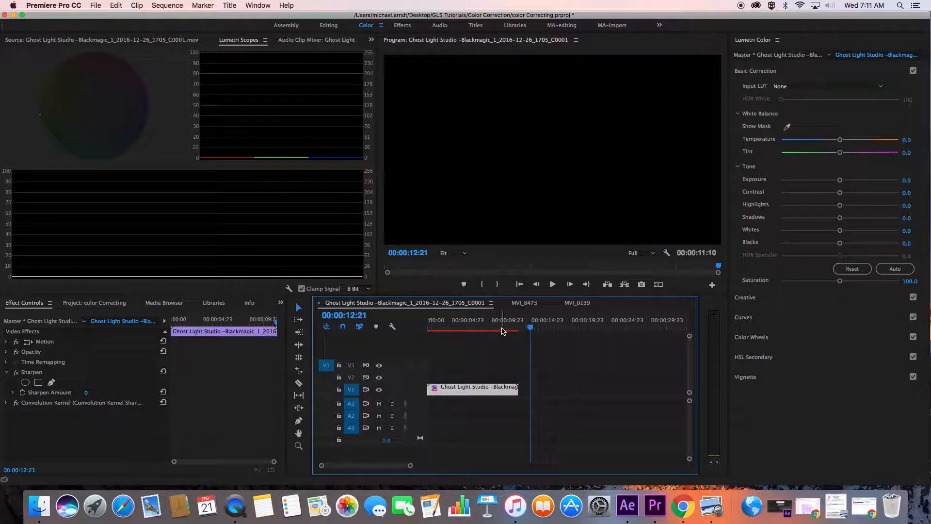
{"action": "left_click", "coordinate": [449, 326]}
{"action": "left_click", "coordinate": [454, 326]}
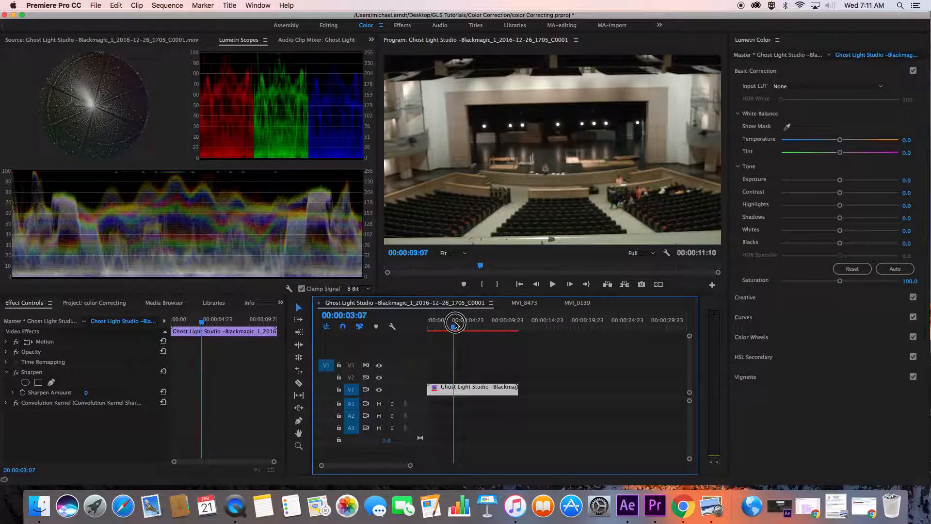
{"action": "mouse_move", "coordinate": [840, 281]}
{"action": "left_mouse_down"}
{"action": "mouse_move", "coordinate": [828, 283]}
{"action": "mouse_move", "coordinate": [845, 284]}
{"action": "left_mouse_up"}
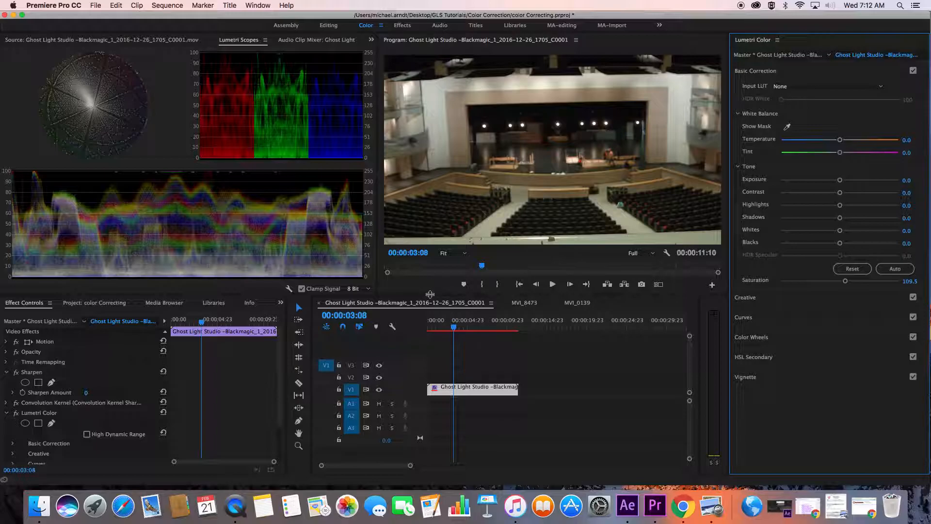
{"action": "left_click_drag", "start_coordinate": [845, 281], "coordinate": [847, 282]}
Adjust the theater clip's midtone tint near neutral, shift its highlights slightly toward red, and check the frame at 00:00:04:15
{"action": "left_click", "coordinate": [750, 338]}
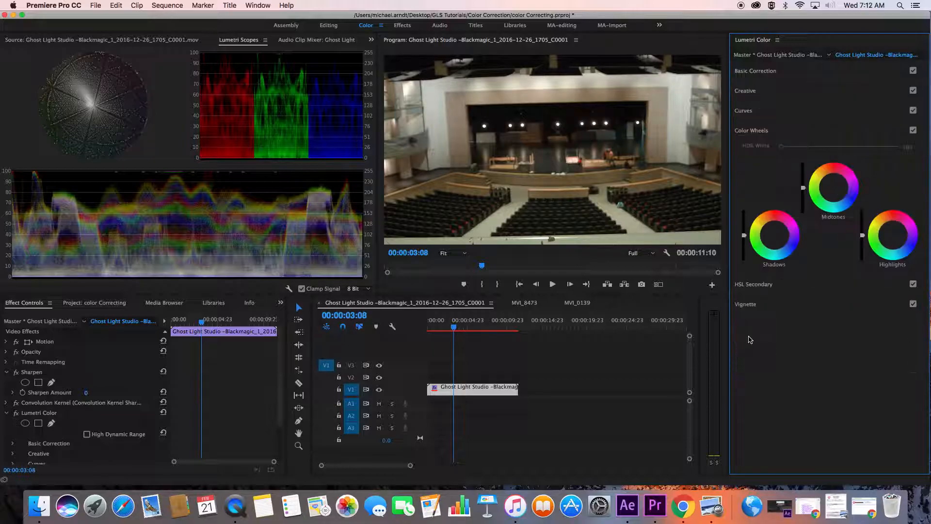
{"action": "left_click", "coordinate": [834, 187]}
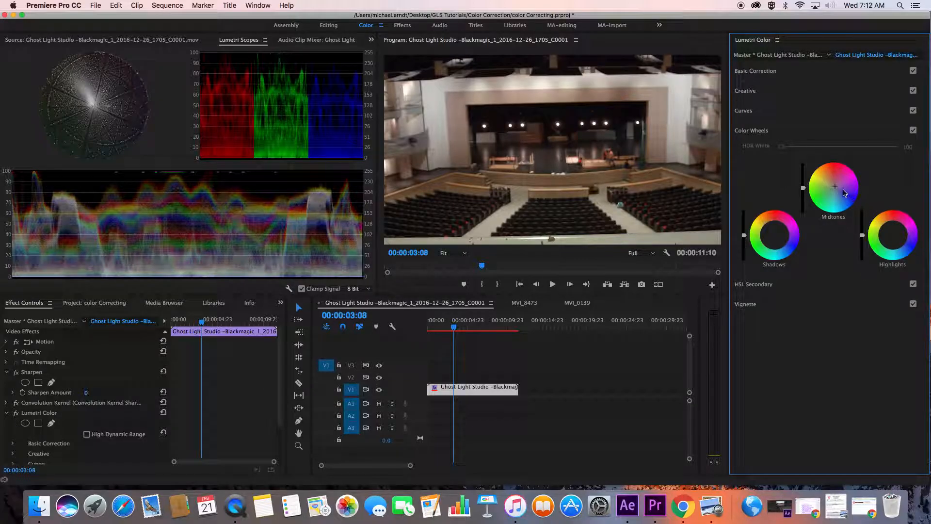
{"action": "left_click_drag", "start_coordinate": [835, 187], "coordinate": [834, 188]}
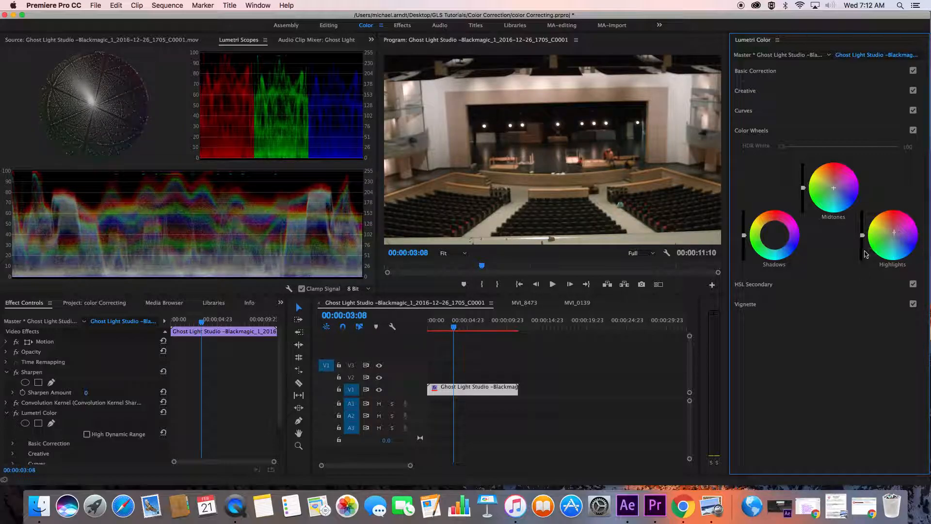
{"action": "left_click", "coordinate": [539, 322]}
{"action": "left_click", "coordinate": [464, 326]}
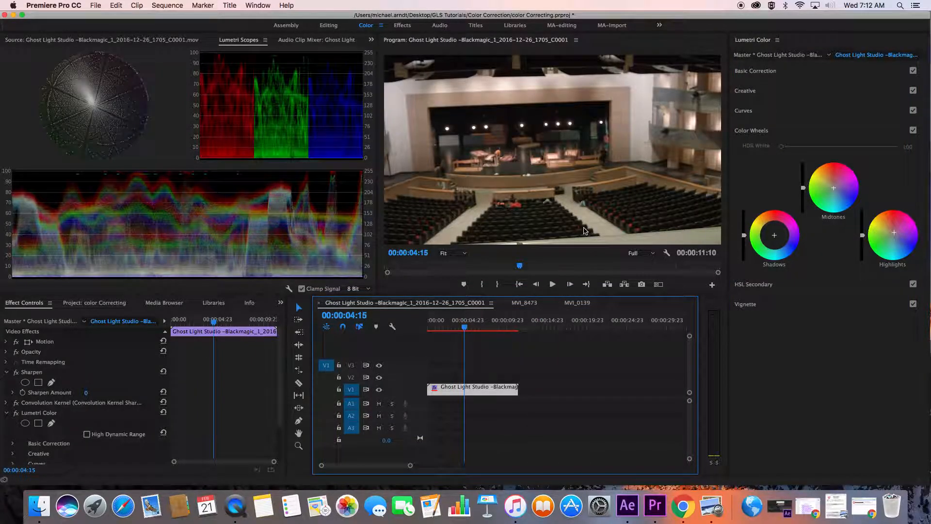
Fine-tune the theater clip's highlight tint and midtone level, and raise its shadow level slightly
{"action": "left_click", "coordinate": [894, 232]}
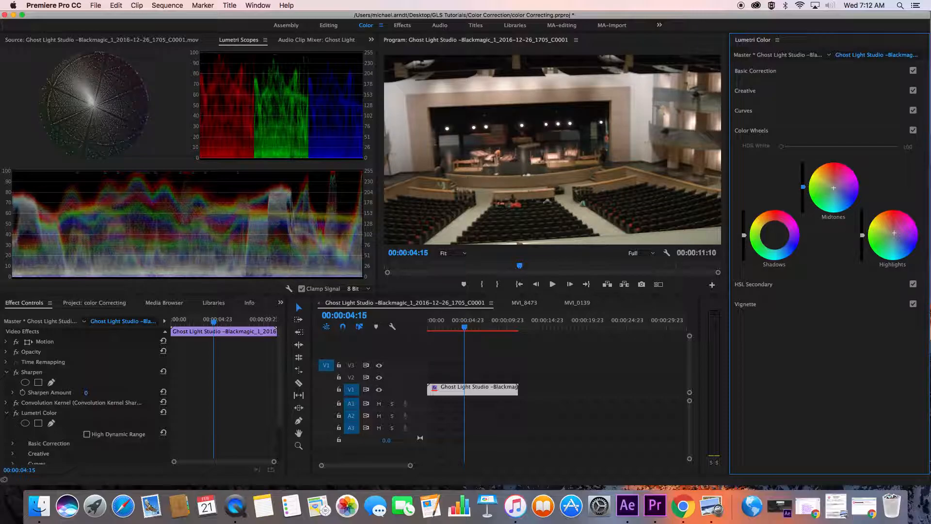
{"action": "left_click_drag", "start_coordinate": [803, 185], "coordinate": [803, 188]}
{"action": "left_click_drag", "start_coordinate": [744, 235], "coordinate": [744, 232]}
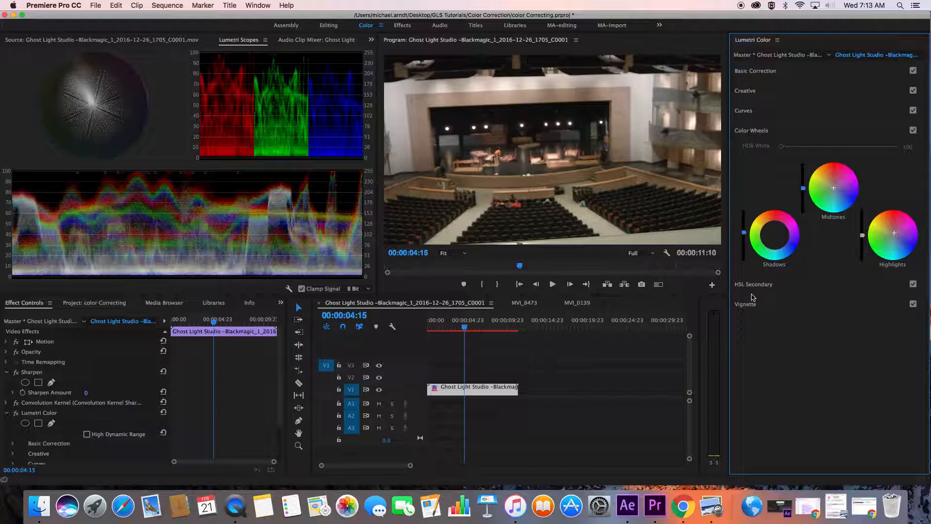
Check the graded theater clip at 00:00:08:05, and go back near its start to 00:00:00:09
{"action": "left_click", "coordinate": [492, 324]}
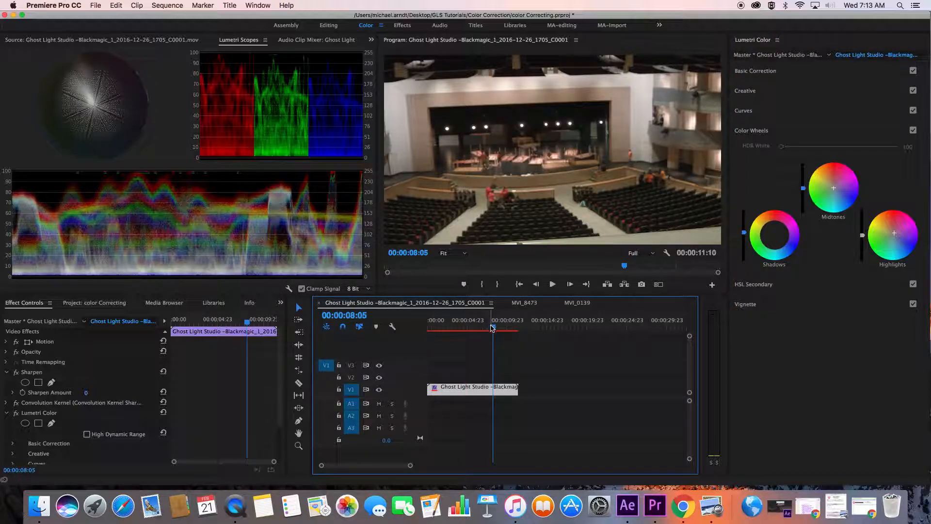
{"action": "left_click", "coordinate": [454, 325]}
{"action": "left_click", "coordinate": [431, 322]}
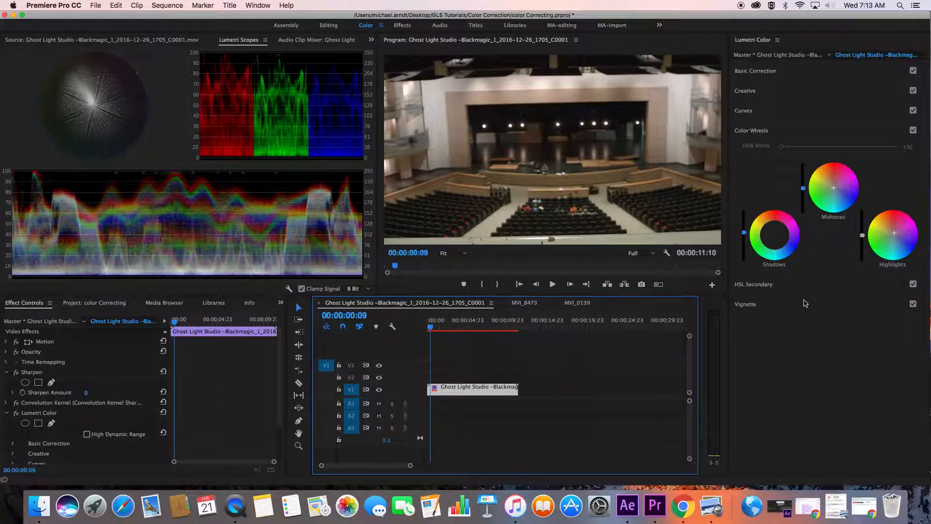
Add highlight, midtone and shadow control points to the theater clip's white RGB curve, keeping them close to the diagonal
{"action": "left_click", "coordinate": [744, 111]}
{"action": "left_click", "coordinate": [865, 197]}
{"action": "left_click", "coordinate": [831, 229]}
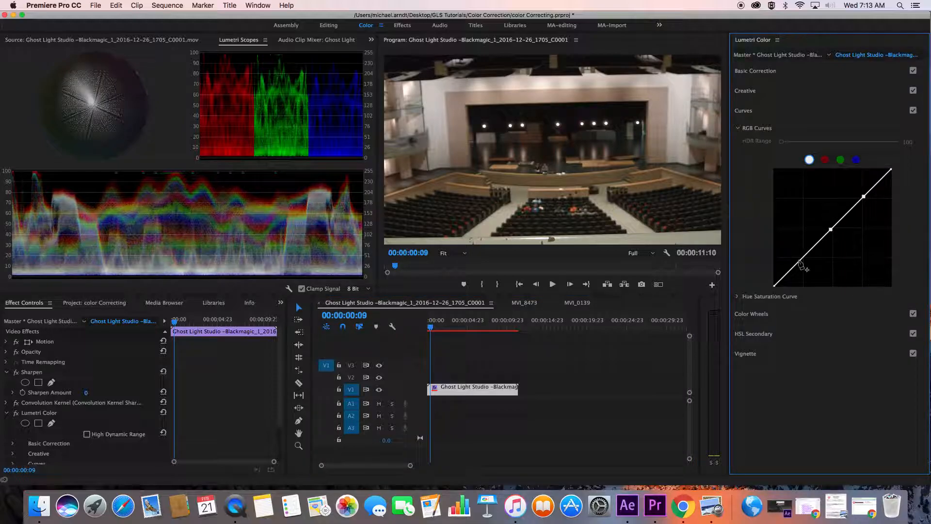
{"action": "left_click_drag", "start_coordinate": [801, 263], "coordinate": [805, 262]}
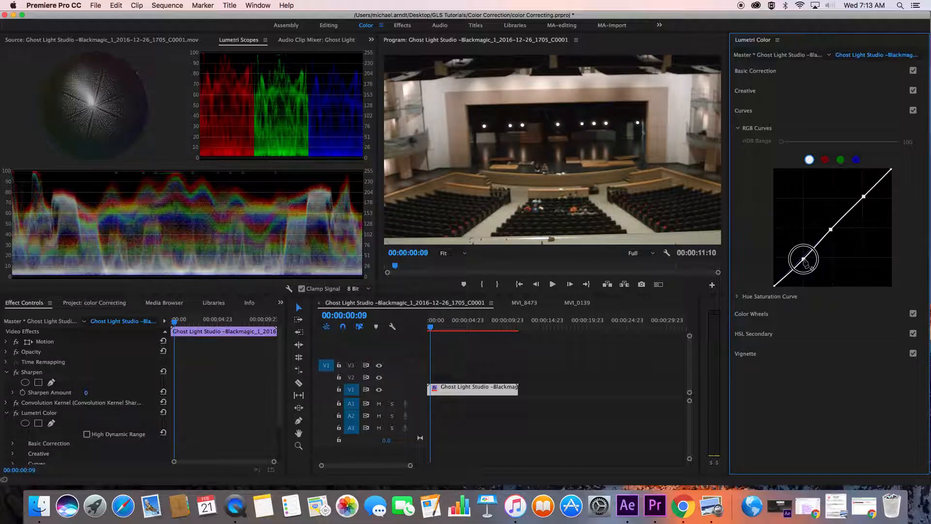
Shape the RGB curve into a gentle S by raising the highlight point and lowering the midtone point, and lift the black endpoint slightly
{"action": "left_click_drag", "start_coordinate": [864, 196], "coordinate": [861, 192]}
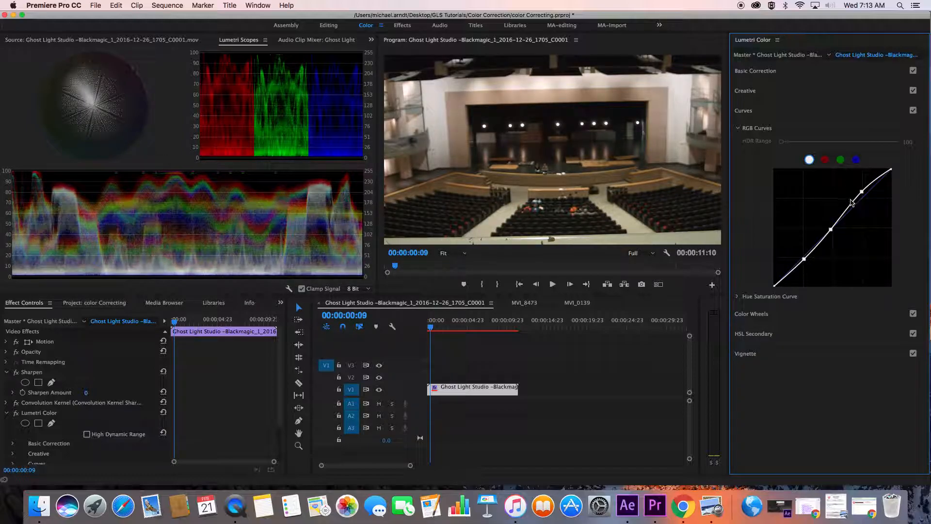
{"action": "left_click_drag", "start_coordinate": [832, 229], "coordinate": [833, 231]}
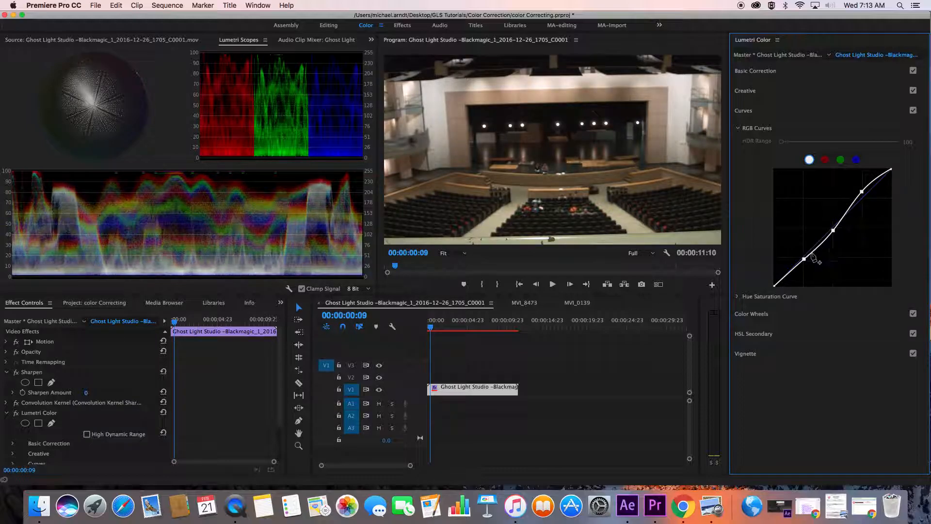
{"action": "left_click_drag", "start_coordinate": [803, 258], "coordinate": [805, 258]}
{"action": "left_click_drag", "start_coordinate": [775, 288], "coordinate": [776, 286]}
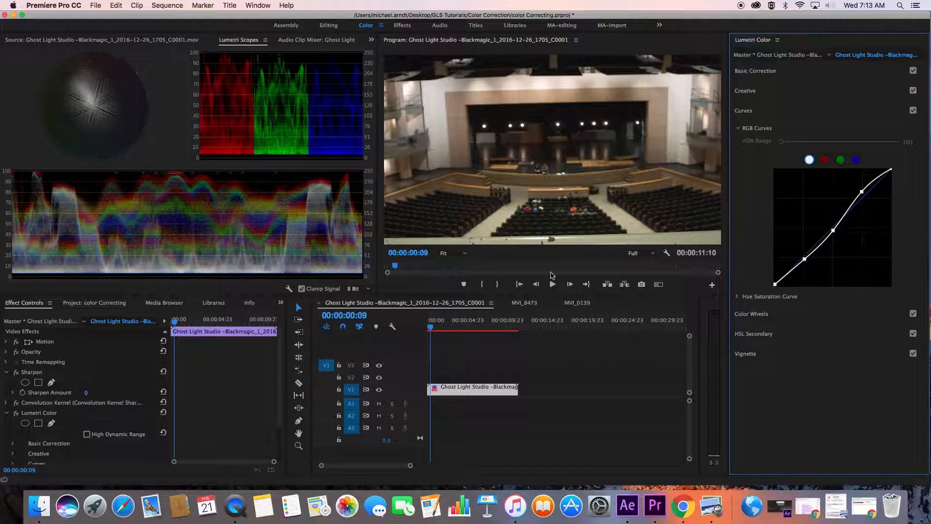
Check the theater clip's curve adjustment at 00:00:07:20 and 00:00:07:08, and deselect the clip
{"action": "left_click", "coordinate": [490, 330]}
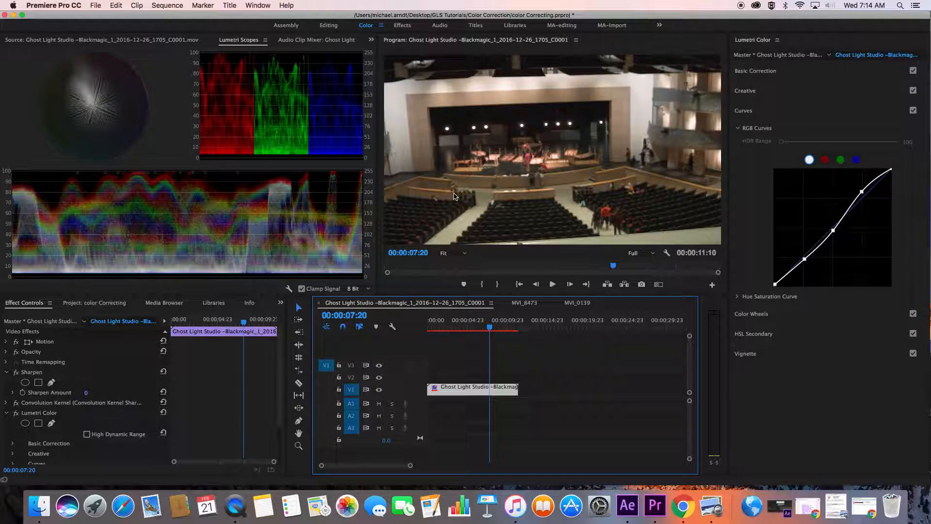
{"action": "left_click", "coordinate": [486, 330]}
{"action": "left_click", "coordinate": [513, 368]}
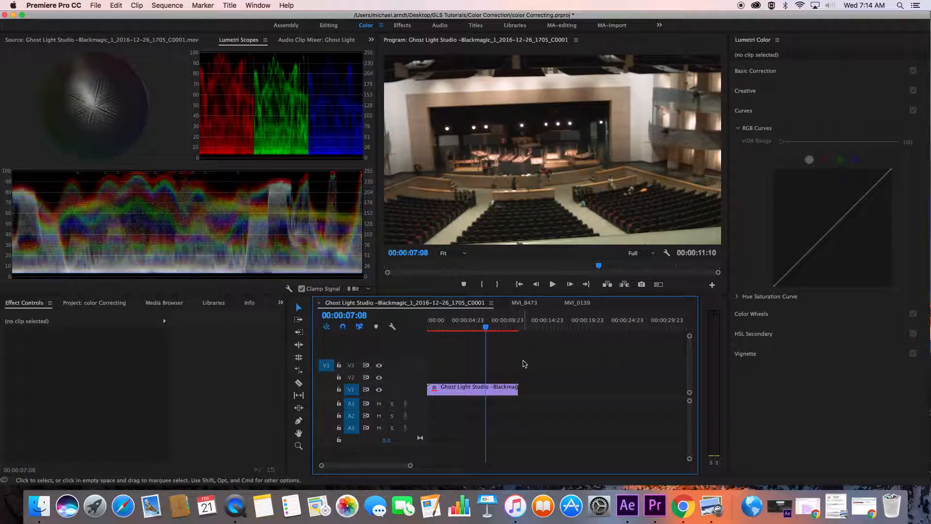